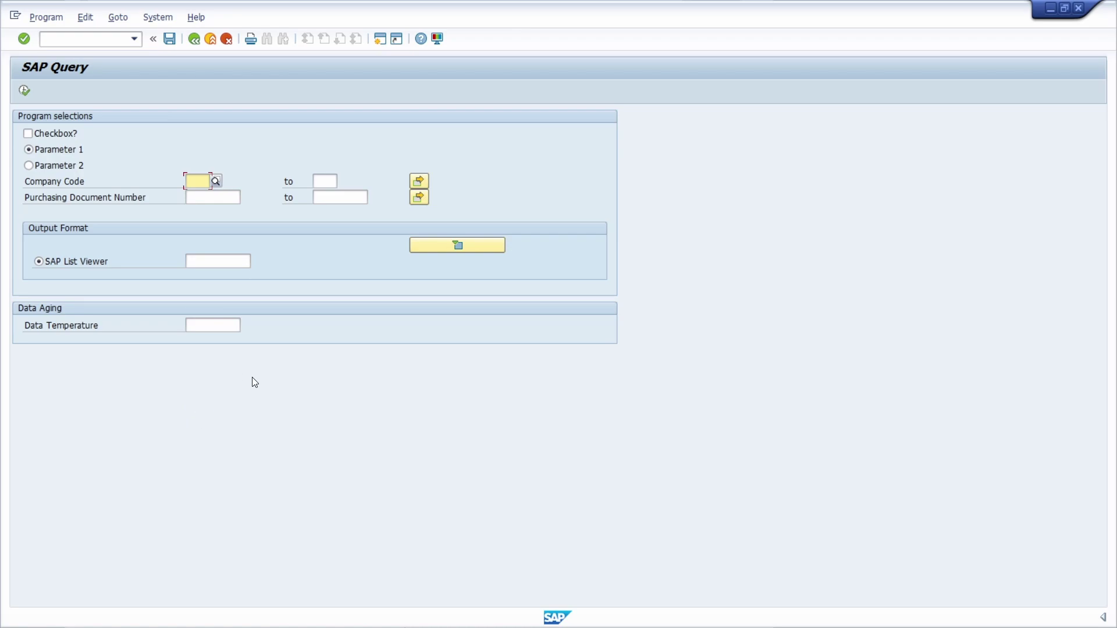
Run the query and accept the record-read limit to get its result list.
key("F8")
left_click(246, 279)
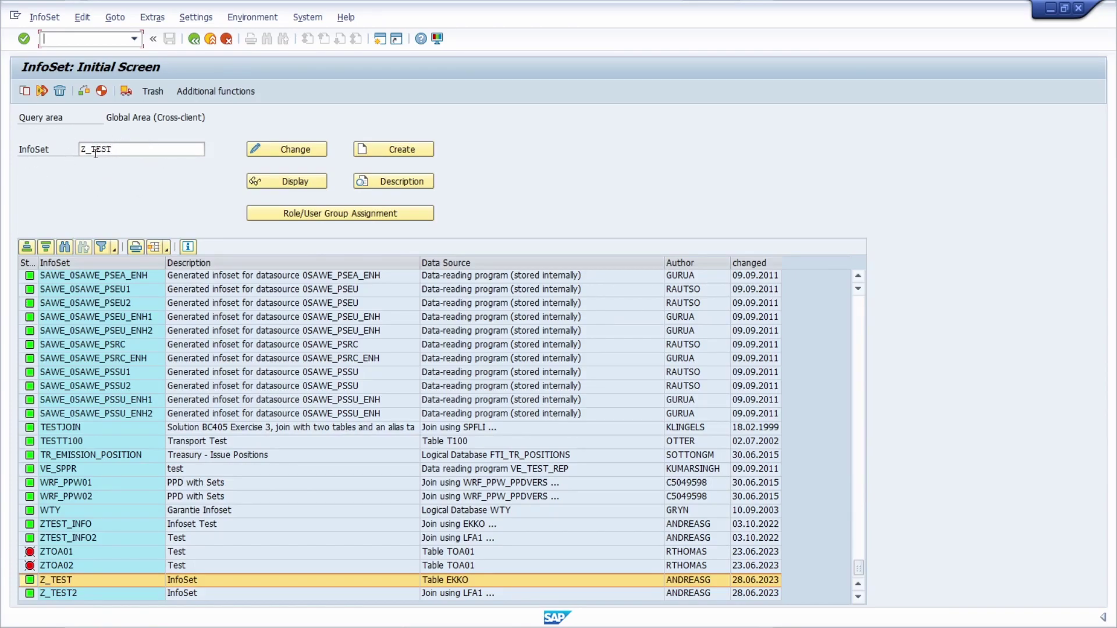
Select InfoSet Z_TEST and open it in change mode.
left_click_drag(115, 150, 64, 151)
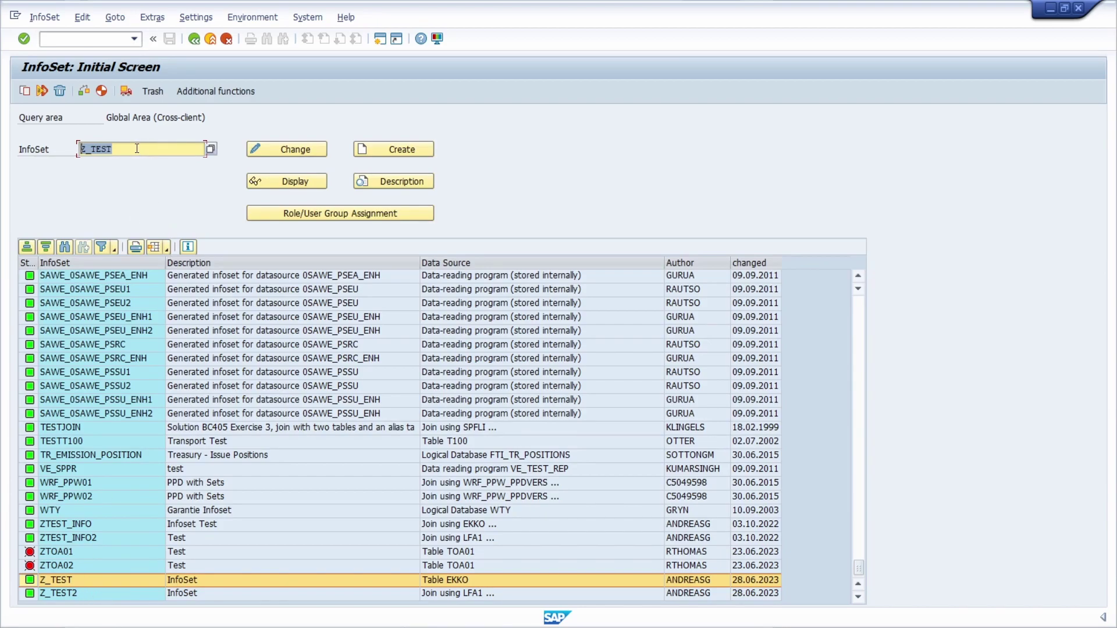
left_click(285, 151)
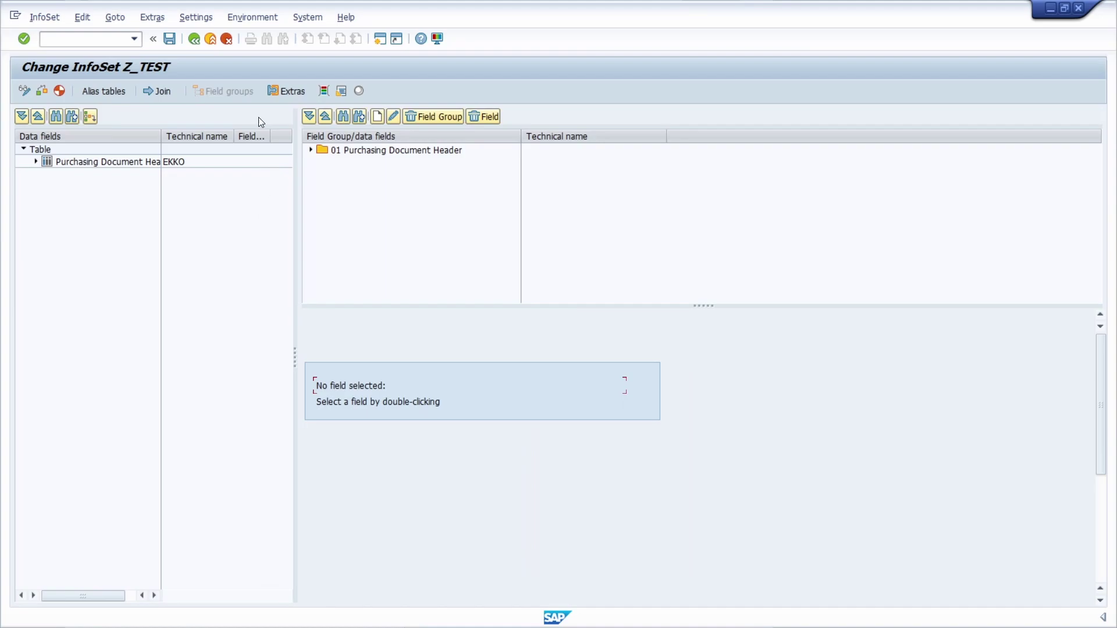
Show the InfoSet's code, choose section 7 END-OF-SELECTION (after List), and place the cursor on line 1.
left_click(280, 93)
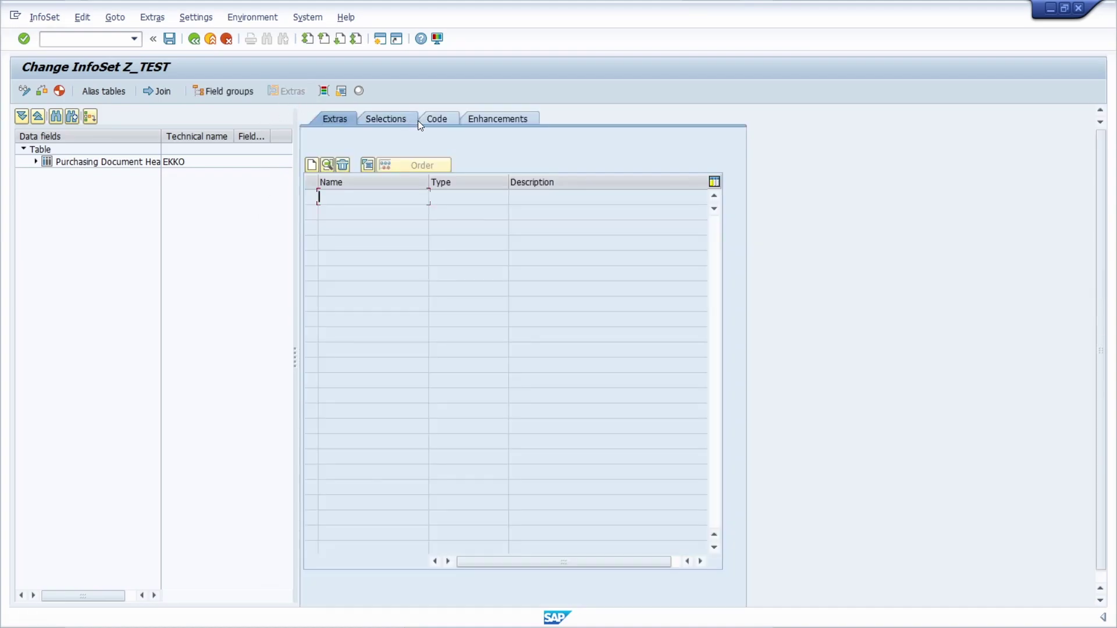
left_click(442, 118)
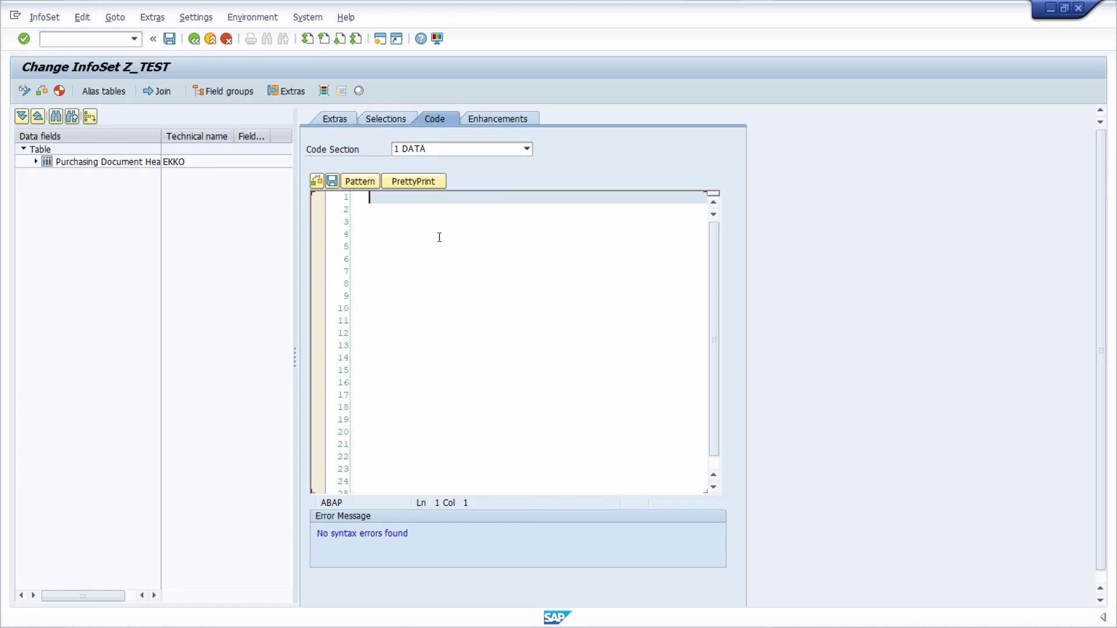
left_click(523, 149)
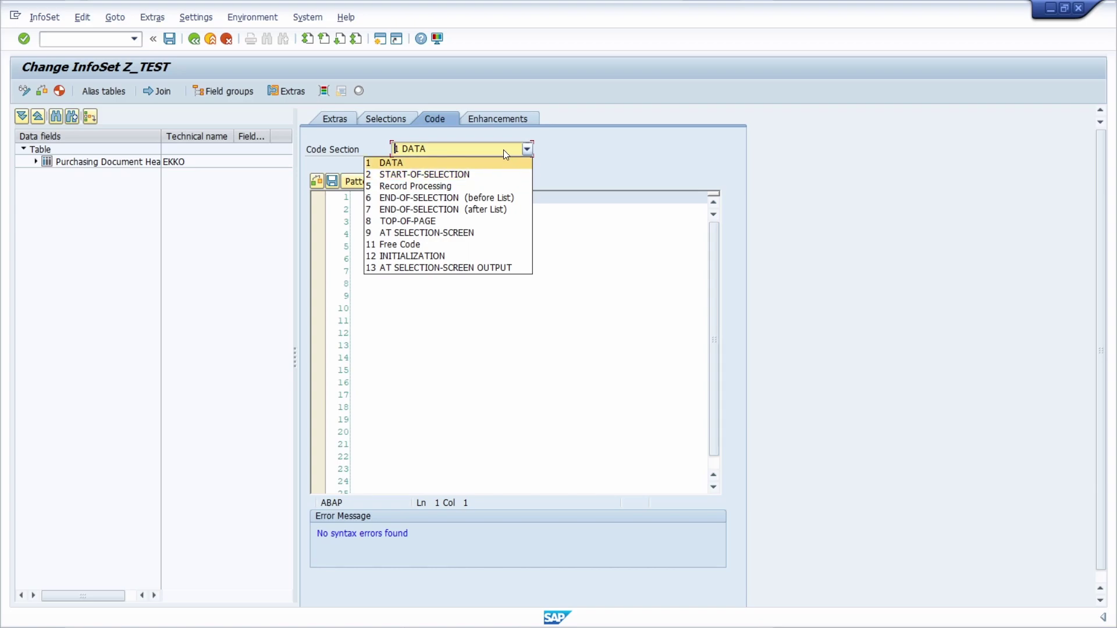
left_click(560, 209)
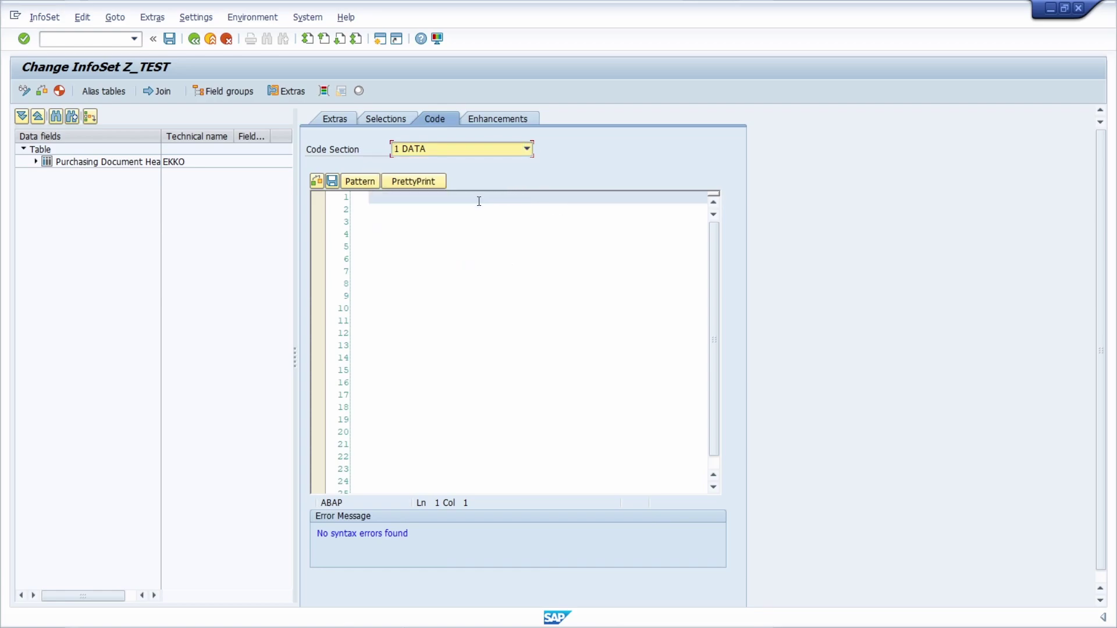
left_click(445, 151)
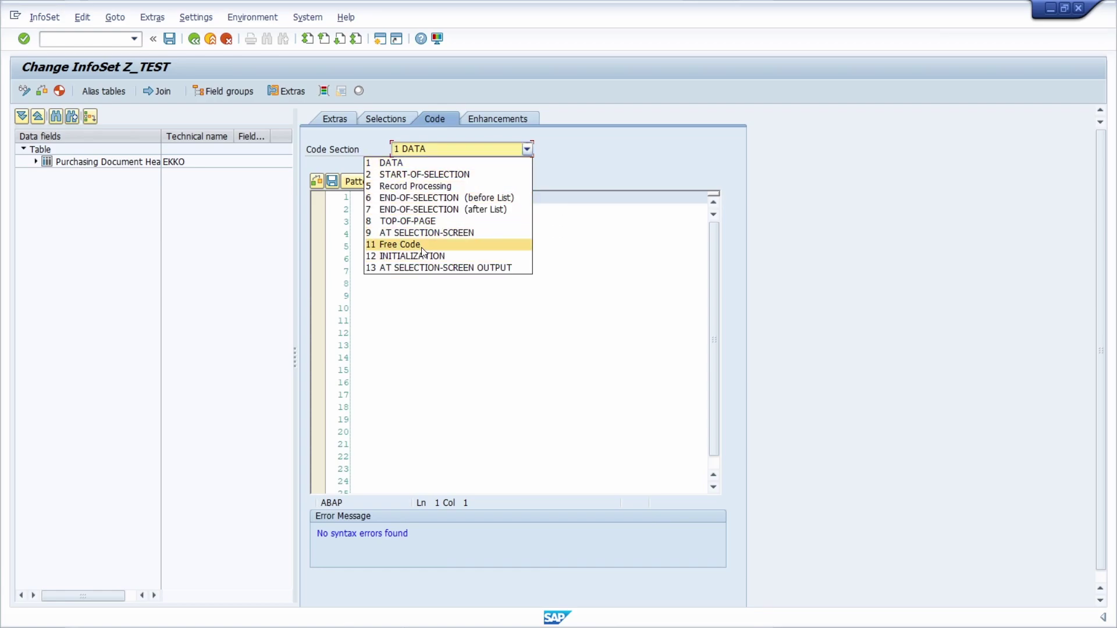
left_click(414, 210)
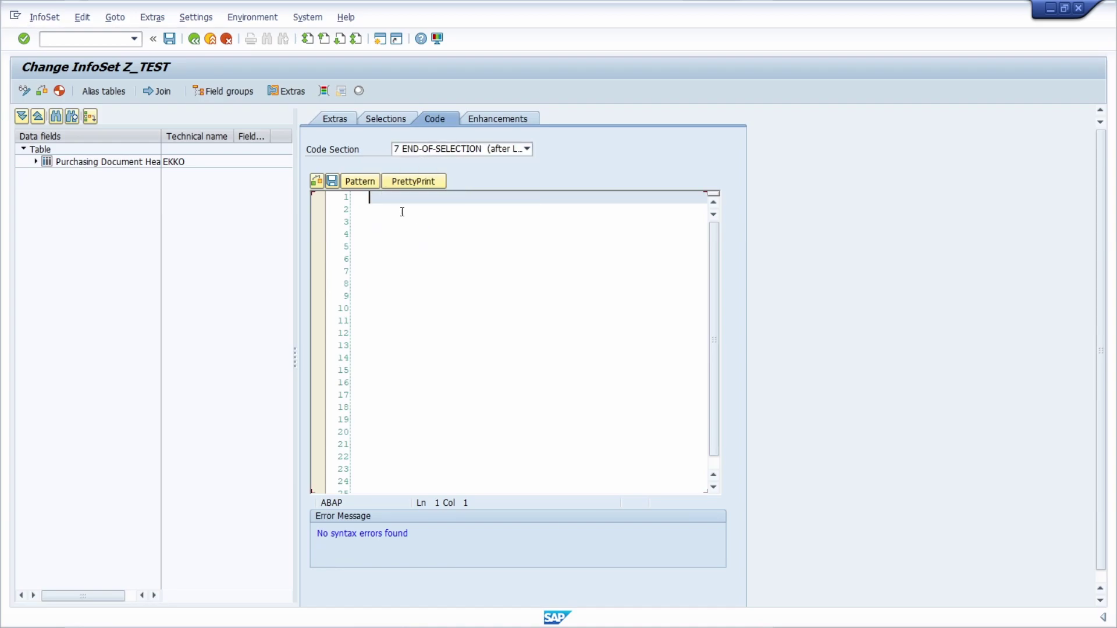
left_click(399, 205)
left_click(395, 198)
Write MESSAGE 'ERP UP - Please subscribe this channel' TYPE 'S'. on line 1.
key("Caps_Lock")
type("M")
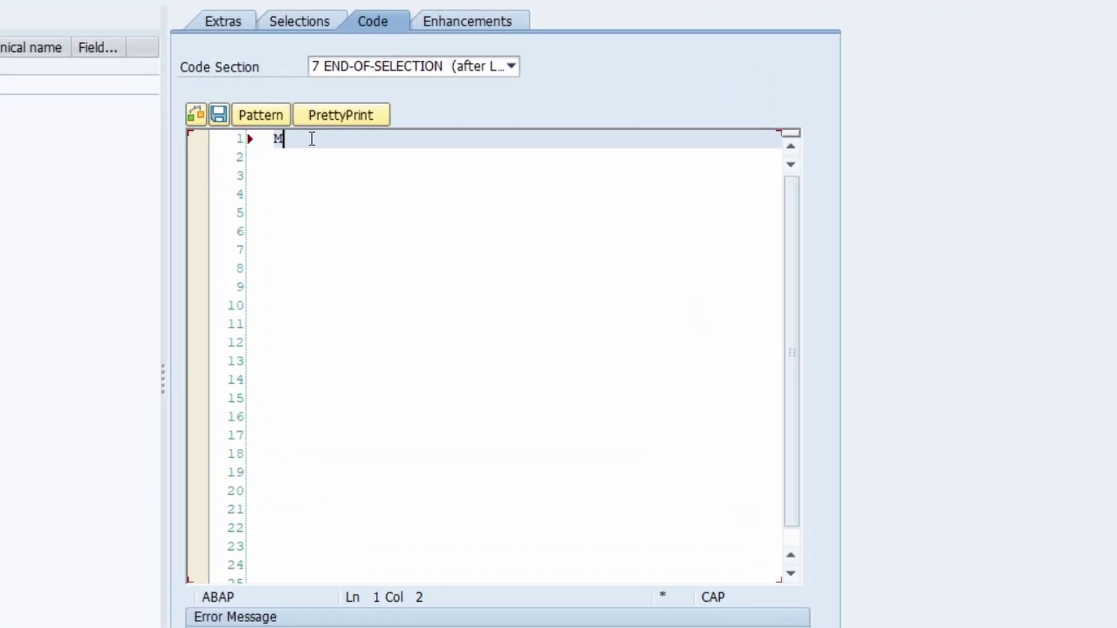
type("ESSAGE")
type(" '")
key("BackSpace")
key("Caps_Lock")
type("''")
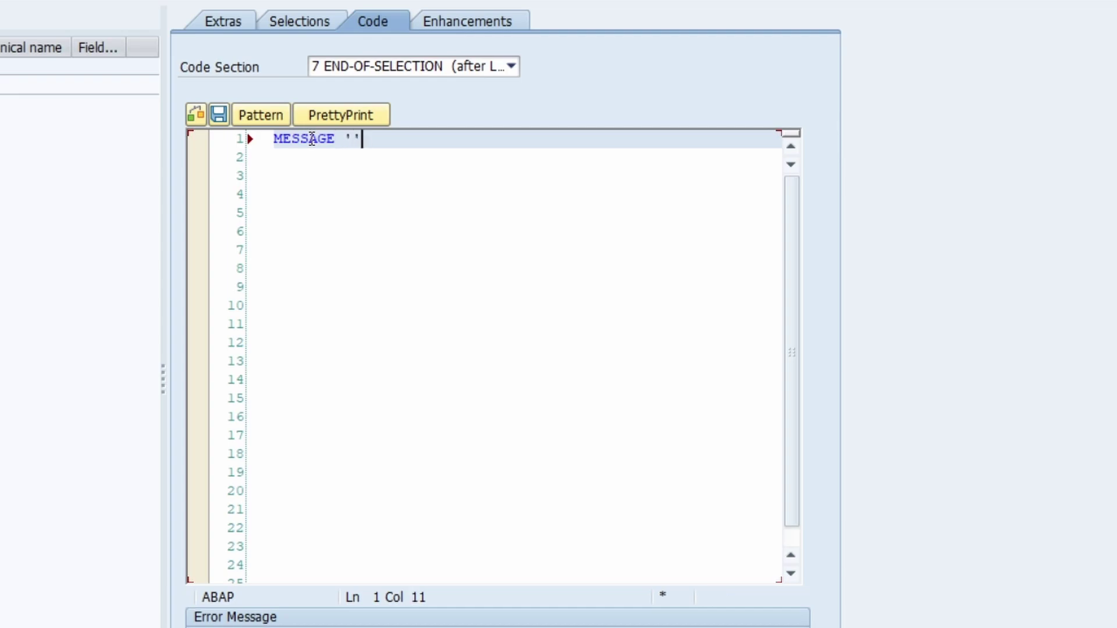
key("Left")
type("ERP UP - Please subscribe ")
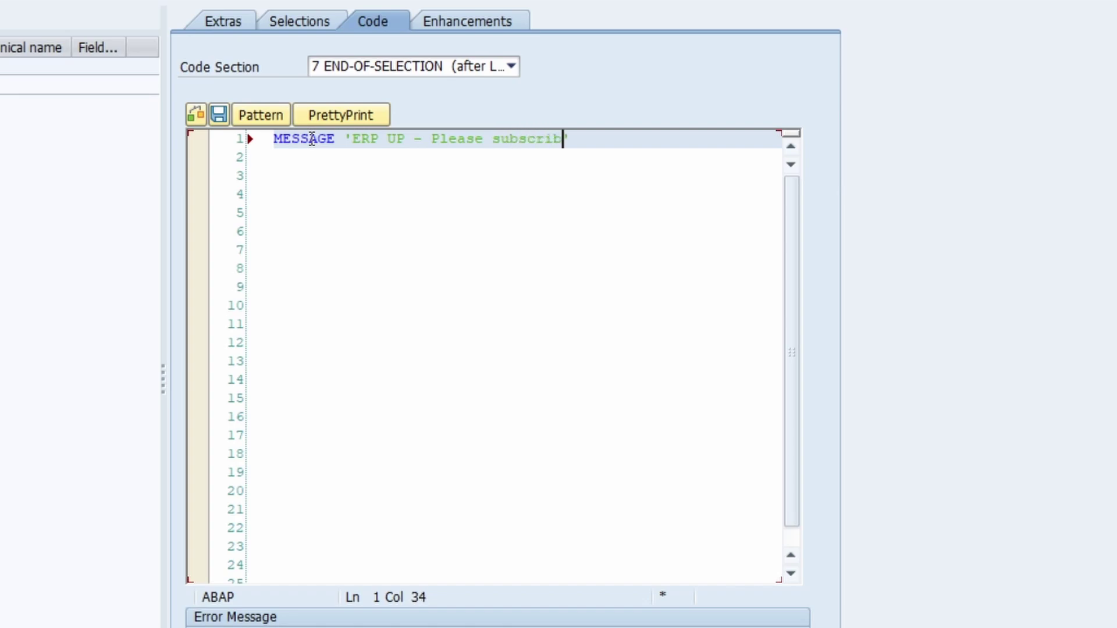
type("this channel")
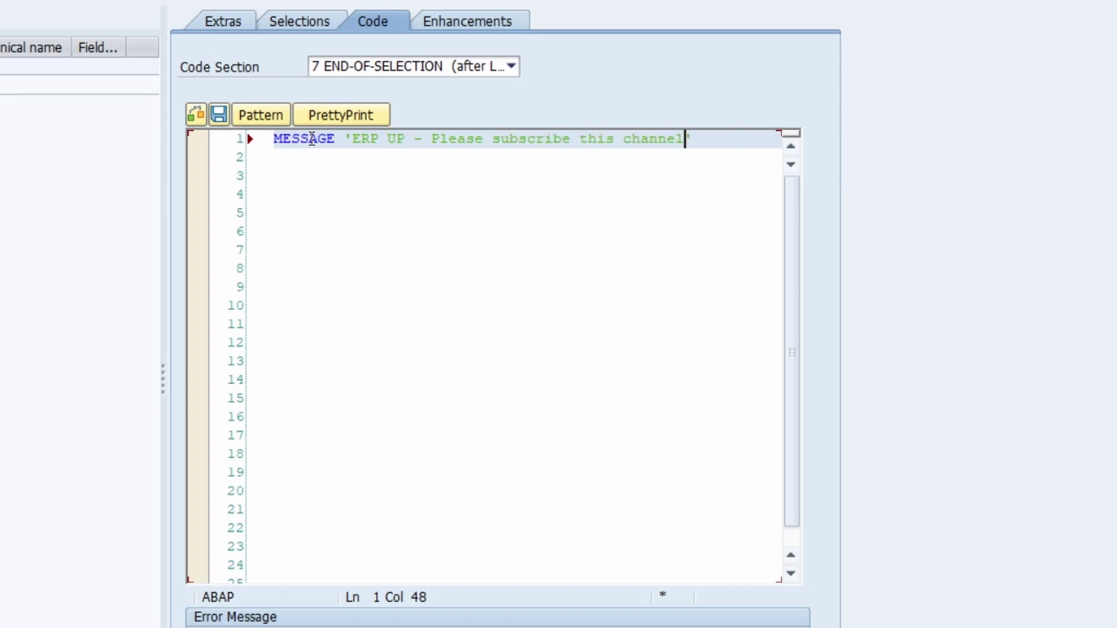
key("Right")
type("TYPE 'S'.")
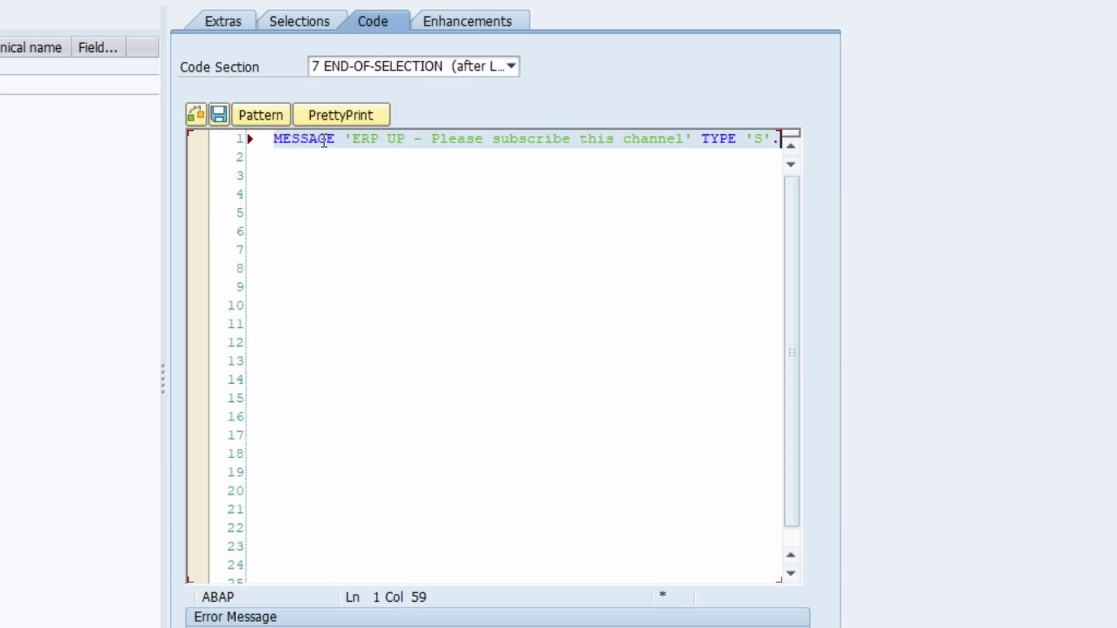
Syntax-check the code, generate InfoSet Z_TEST, and go to SQ01 with /nsq01.
left_click(219, 114)
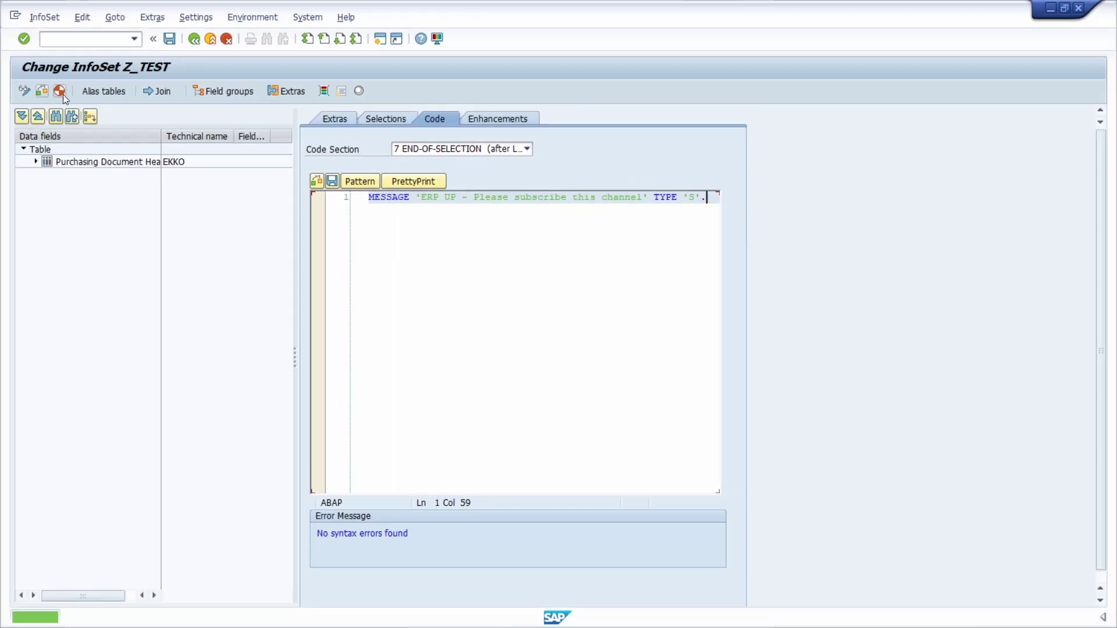
left_click(61, 92)
left_click(66, 39)
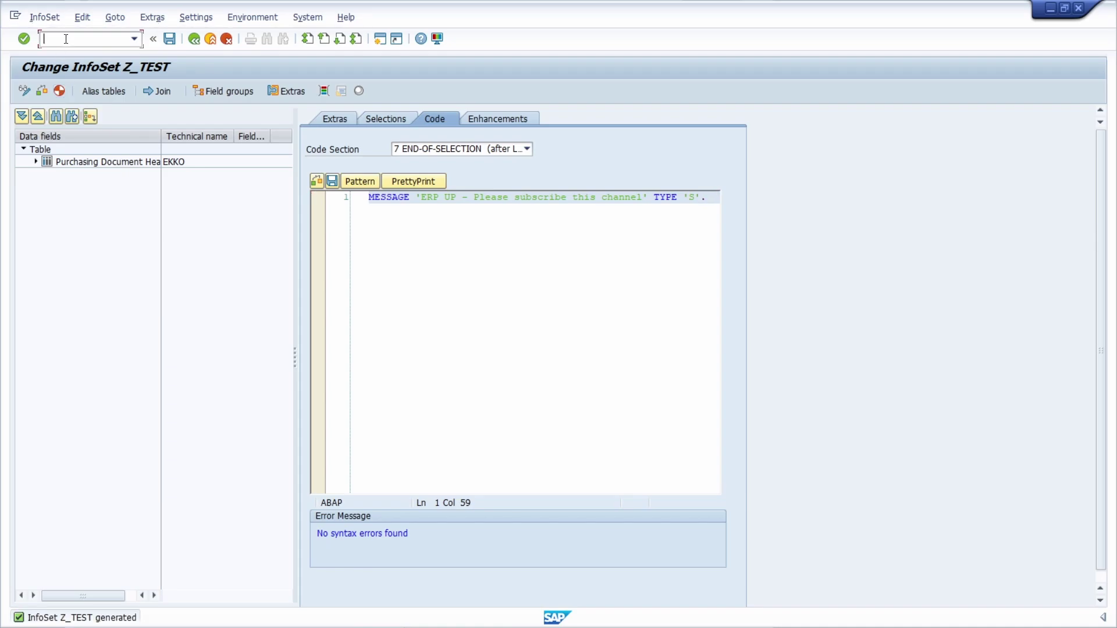
type("/nsq01")
key("Return")
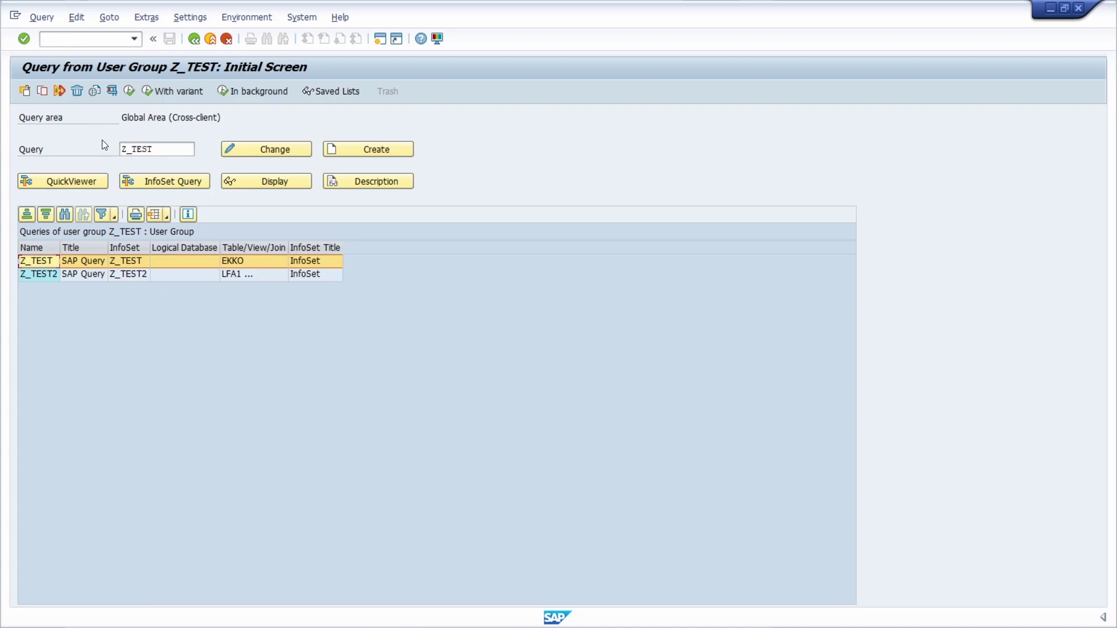
Execute query Z_TEST, accepting the 100-record limit, to see the list and status message.
double_click(131, 149)
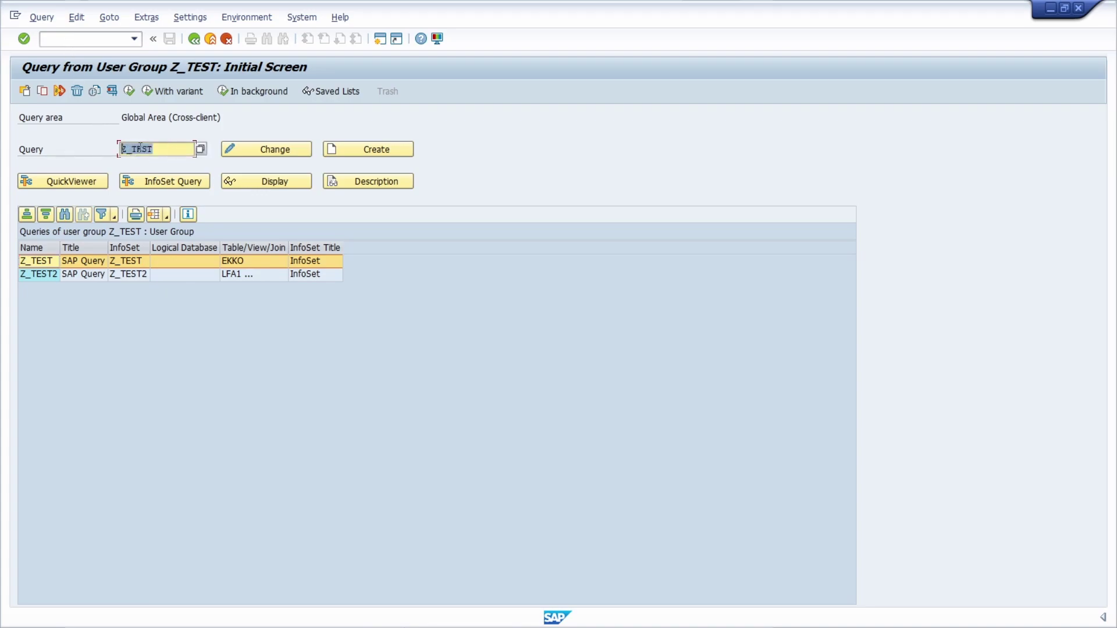
left_click(130, 91)
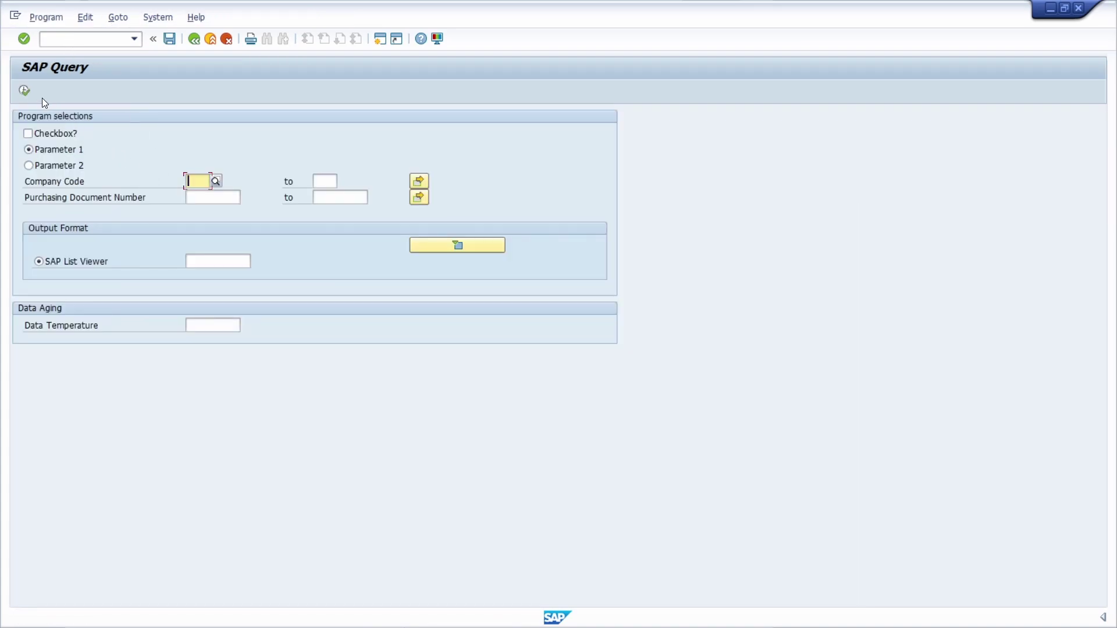
left_click(25, 90)
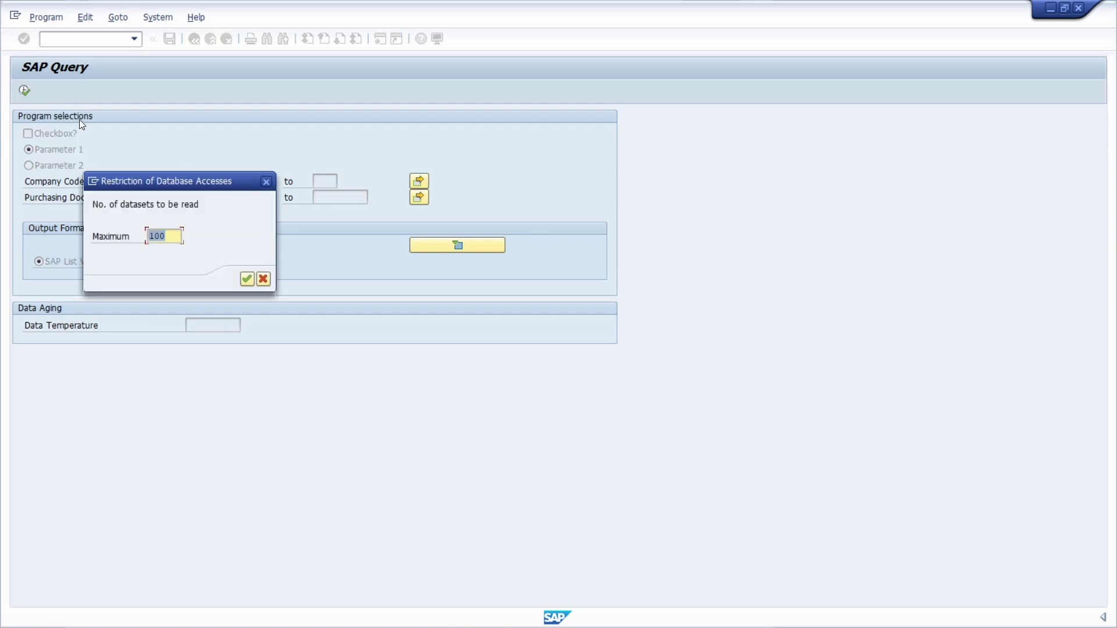
key("Return")
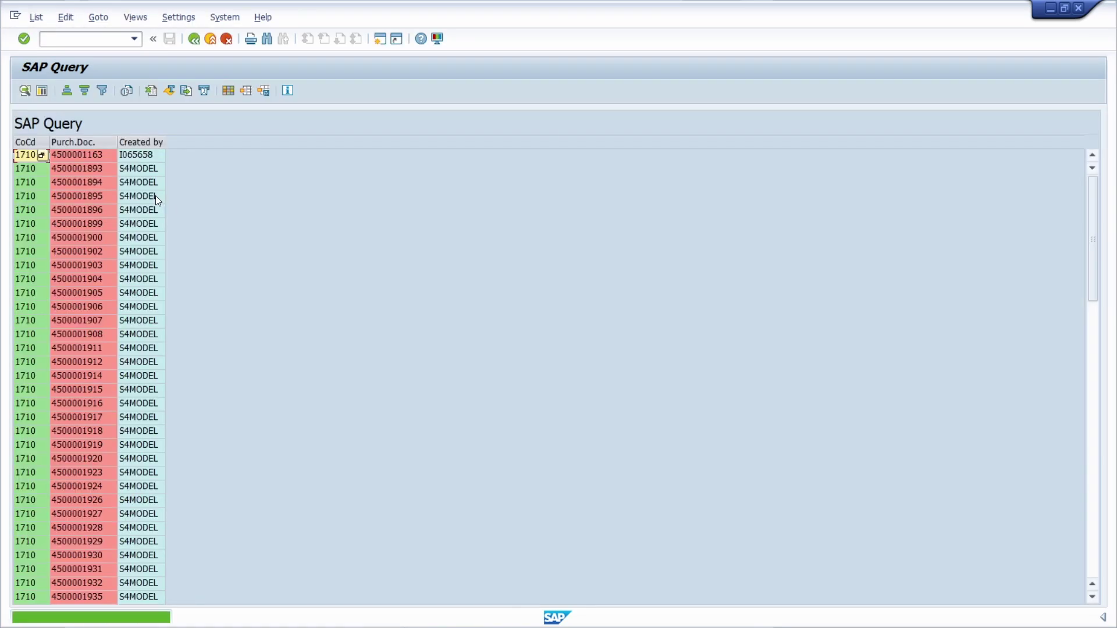
left_click(90, 38)
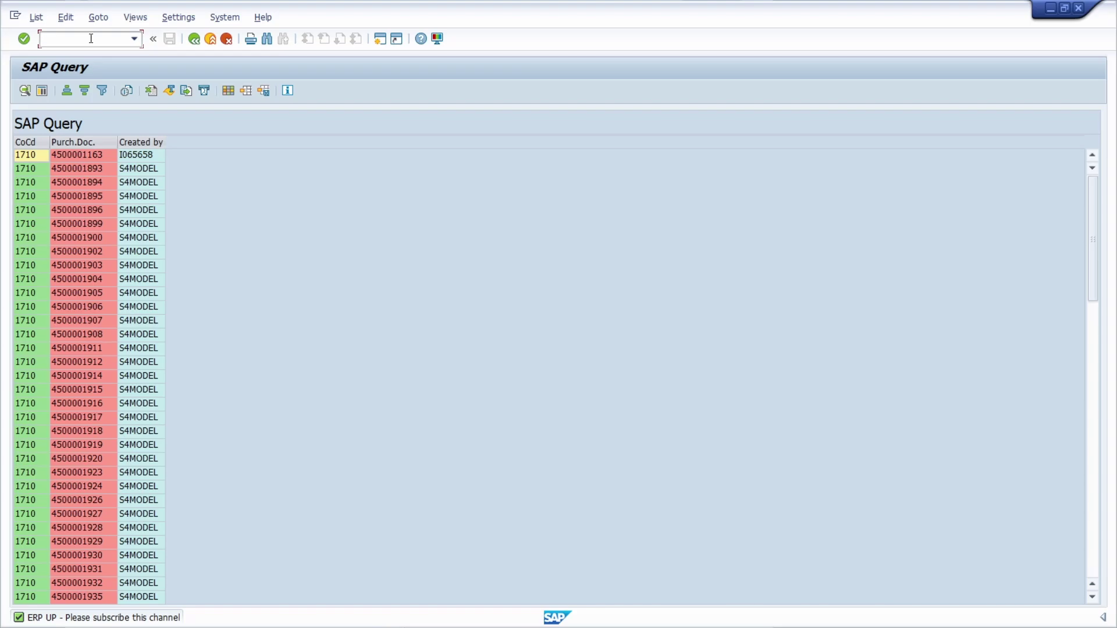
Go to SQ02, open Z_TEST in change mode, and show its END-OF-SELECTION code section.
type("/nsq02")
key("Return")
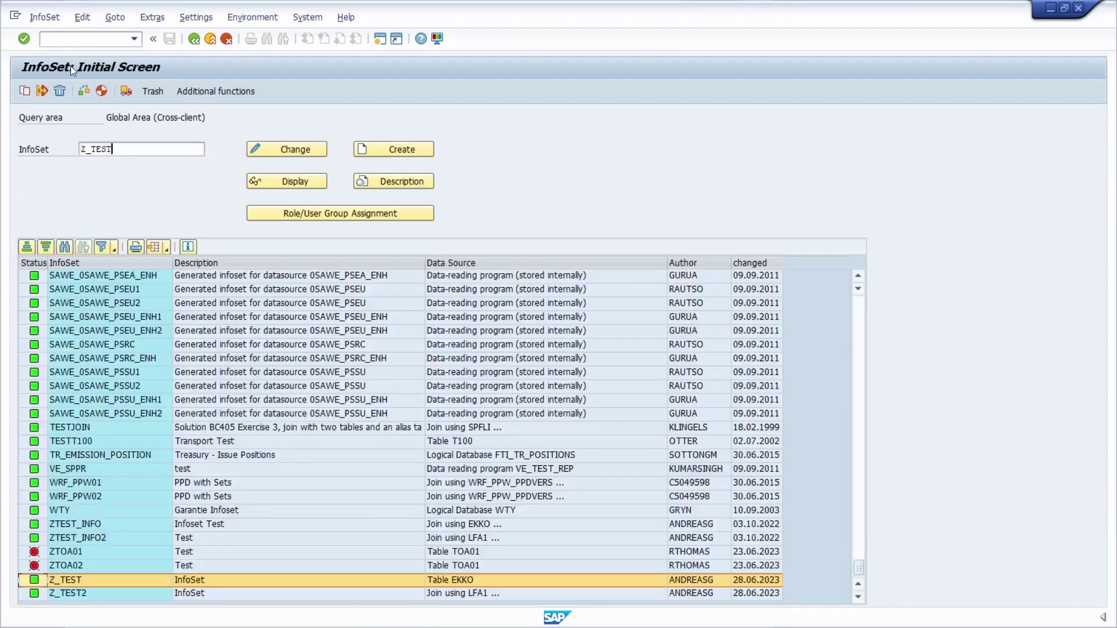
left_click(276, 145)
left_click(287, 92)
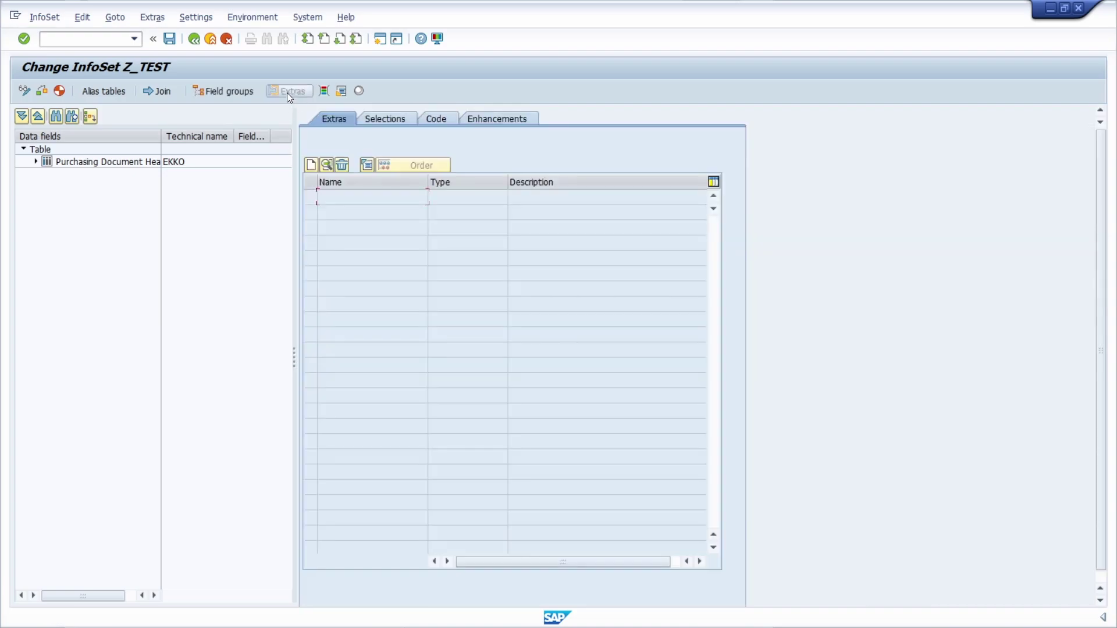
left_click(436, 119)
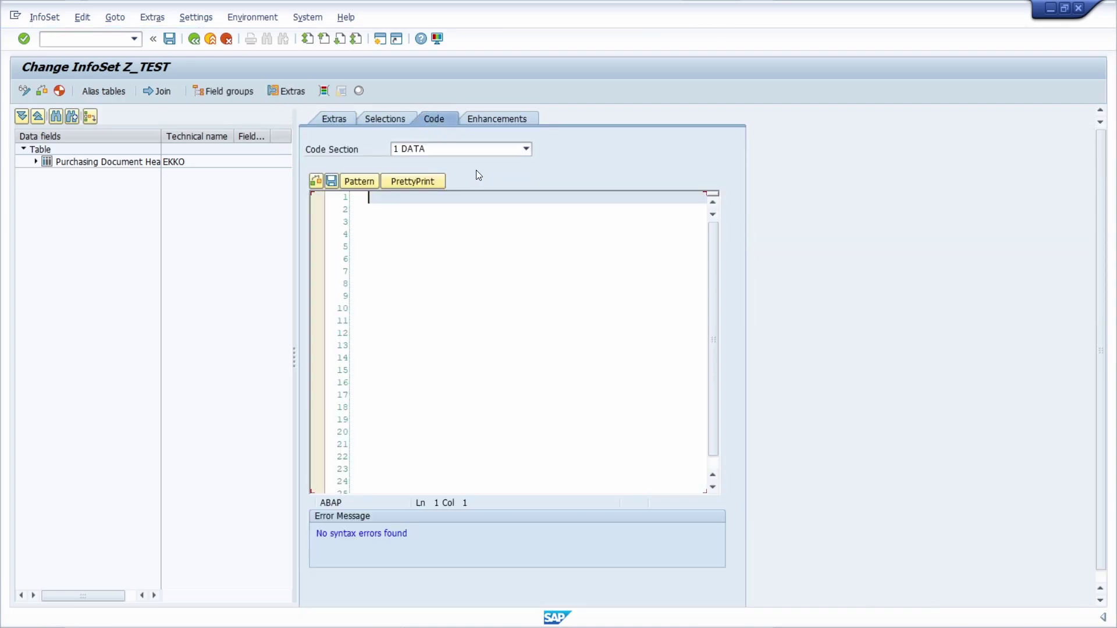
left_click(526, 149)
left_click(507, 211)
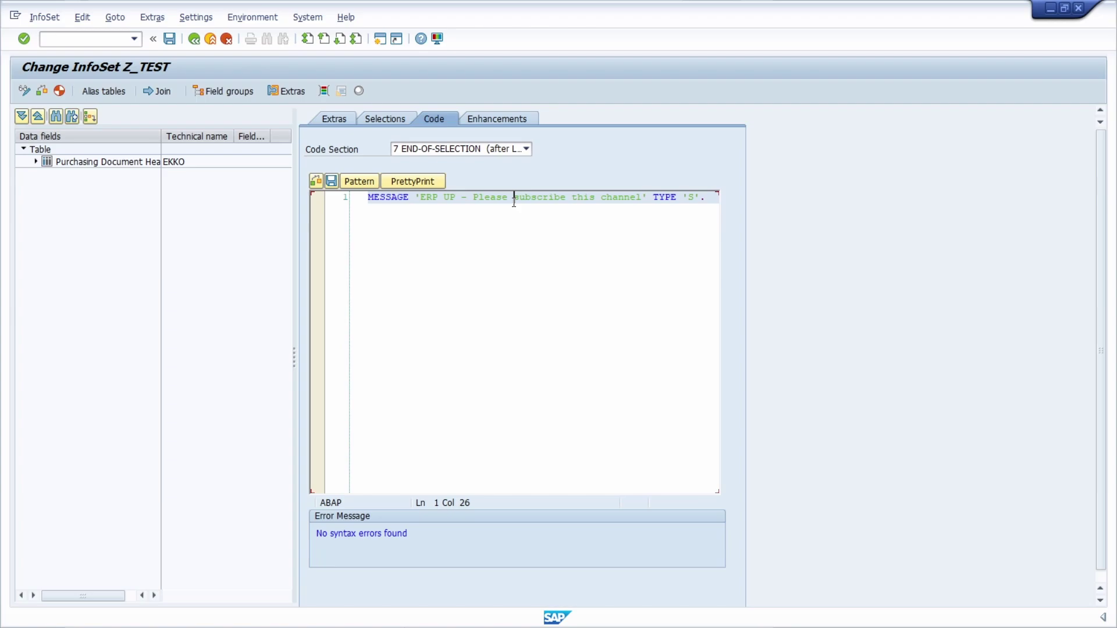
Delete the MESSAGE line and save the emptied section.
triple_click(512, 205)
key("ctrl+c")
key("Delete")
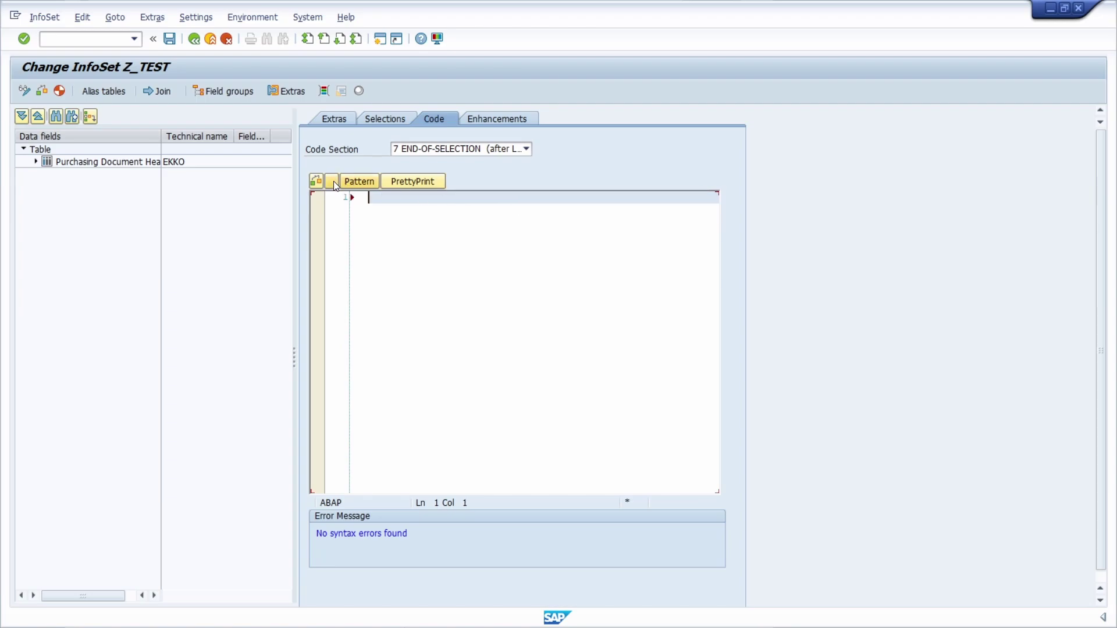
left_click(332, 181)
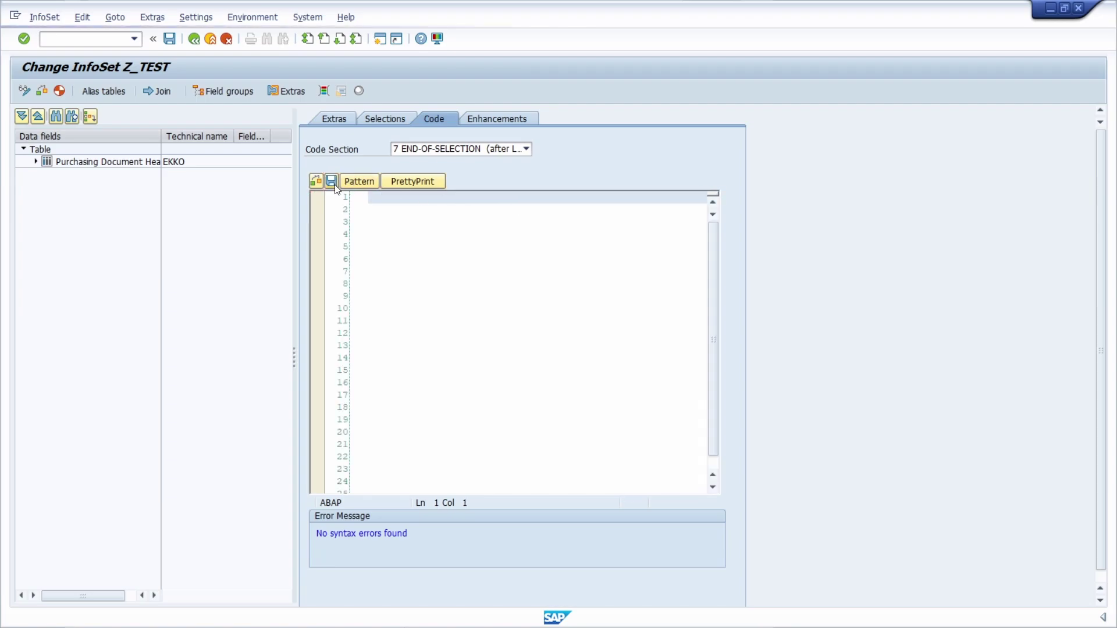
On the Selections tab, inspect parameter TEST's AS CHECKBOX definition, then open TEST_P1's.
left_click(378, 121)
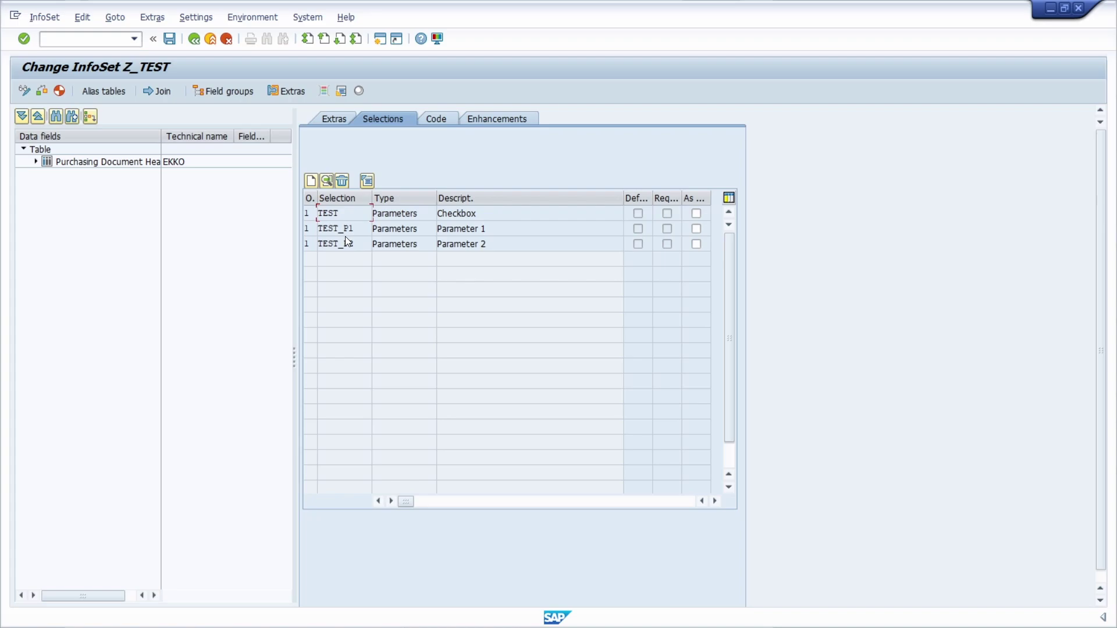
left_click_drag(502, 212, 425, 218)
double_click(329, 220)
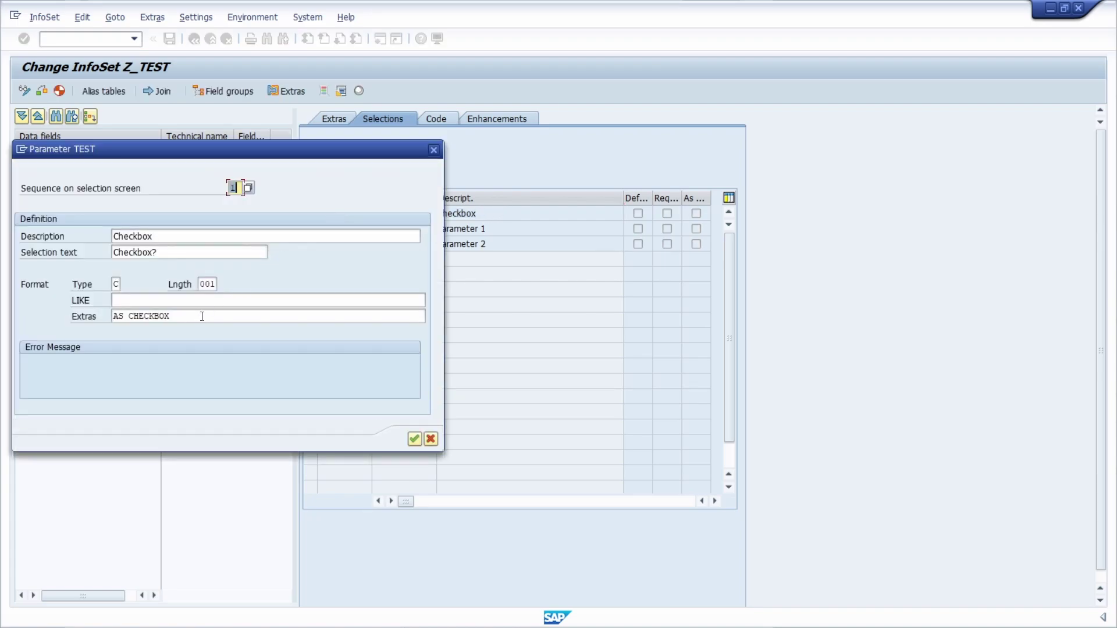
double_click(173, 315)
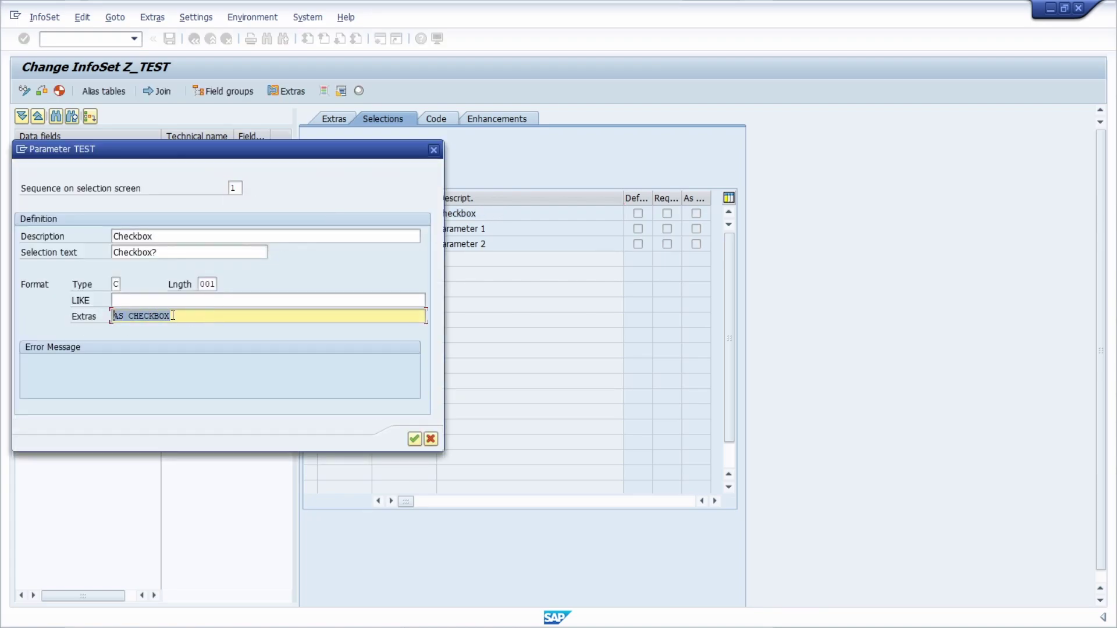
left_click(433, 150)
double_click(358, 228)
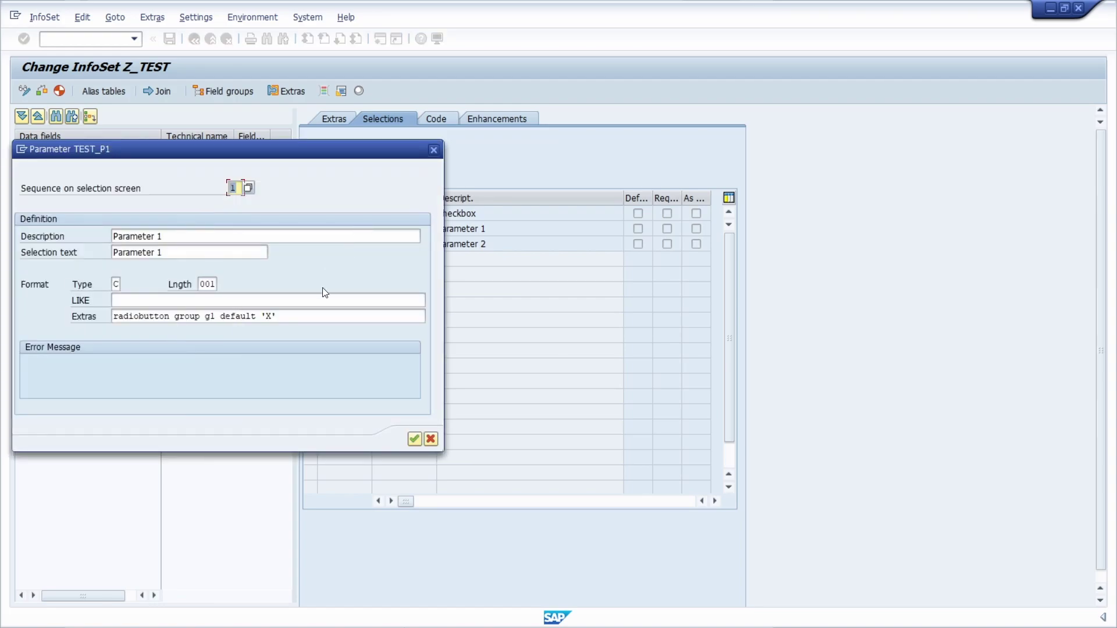
Close TEST_P1's radiobutton definition and select the TEST checkbox row.
double_click(166, 317)
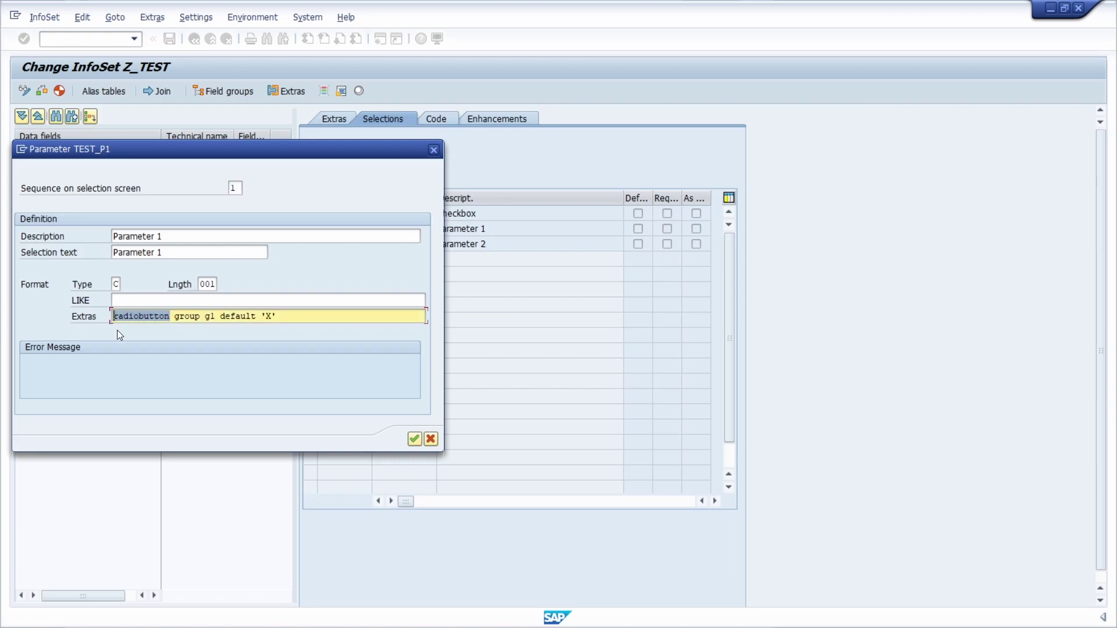
left_click(433, 149)
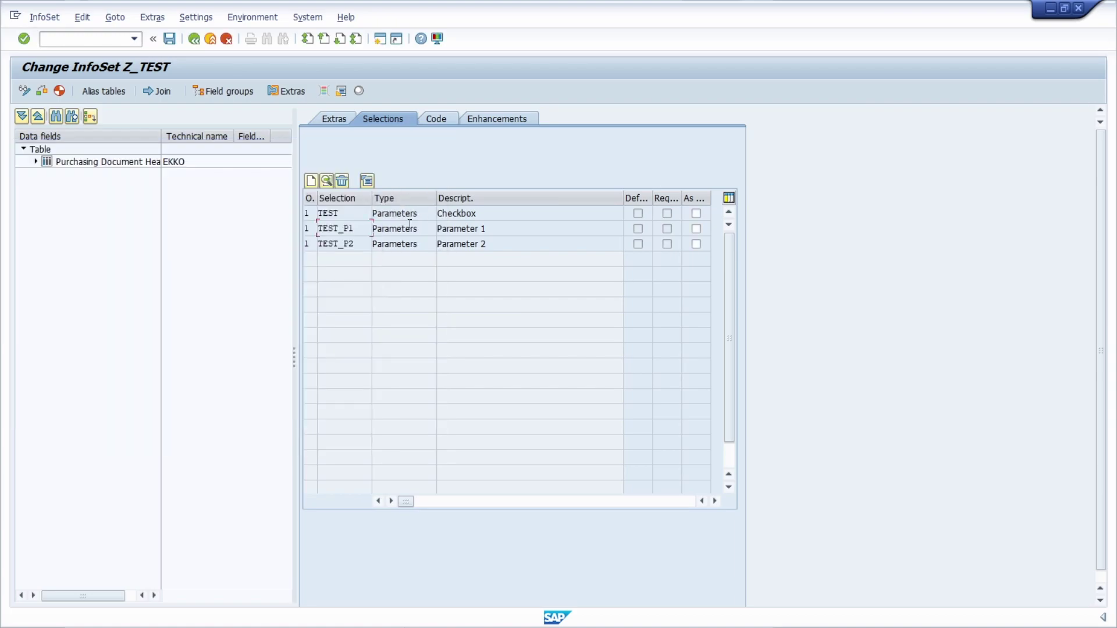
left_click(340, 213)
In TEST's code, write an IF test = 'X' block containing MESSAGE 'ERP UP - Checkbox' TYPE 'S'.
left_click(367, 182)
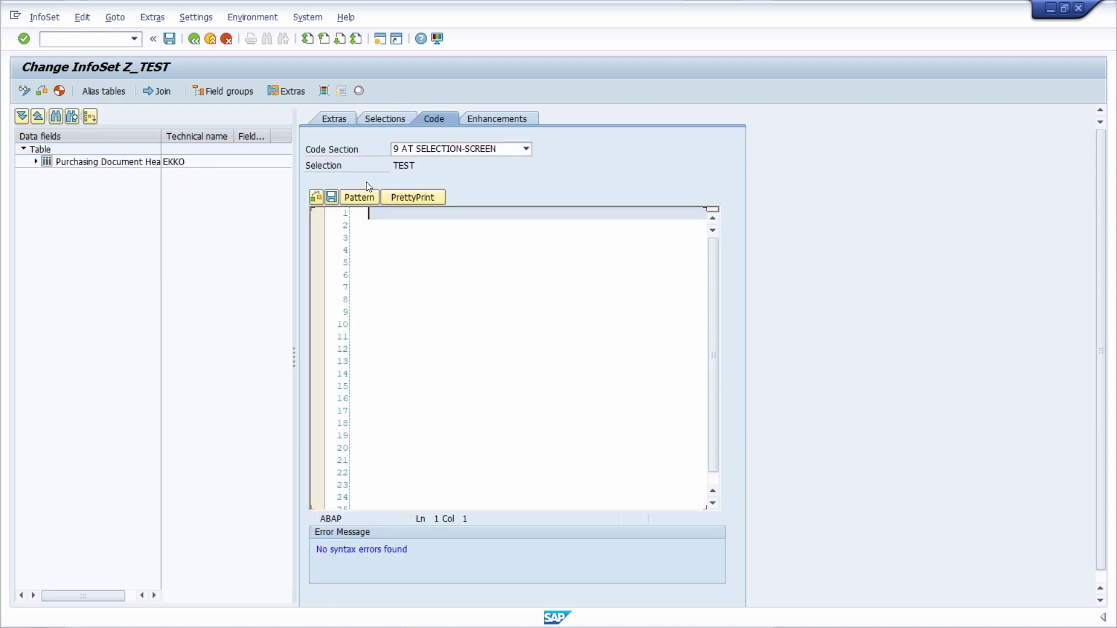
type("IF")
key("Tab")
type("test = 'X")
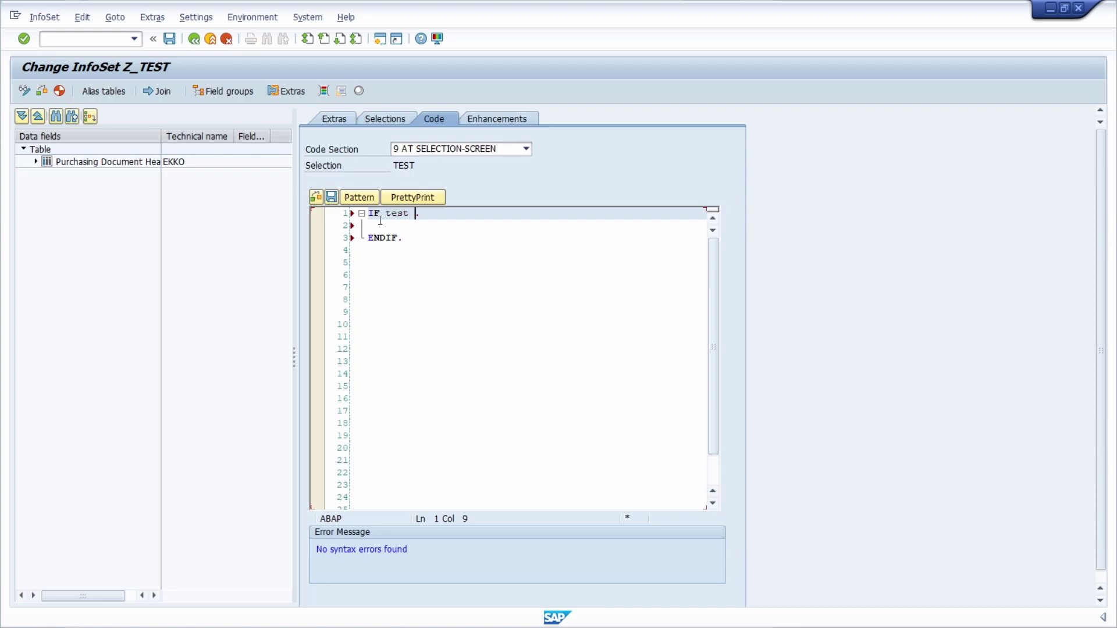
type("'")
key("Down")
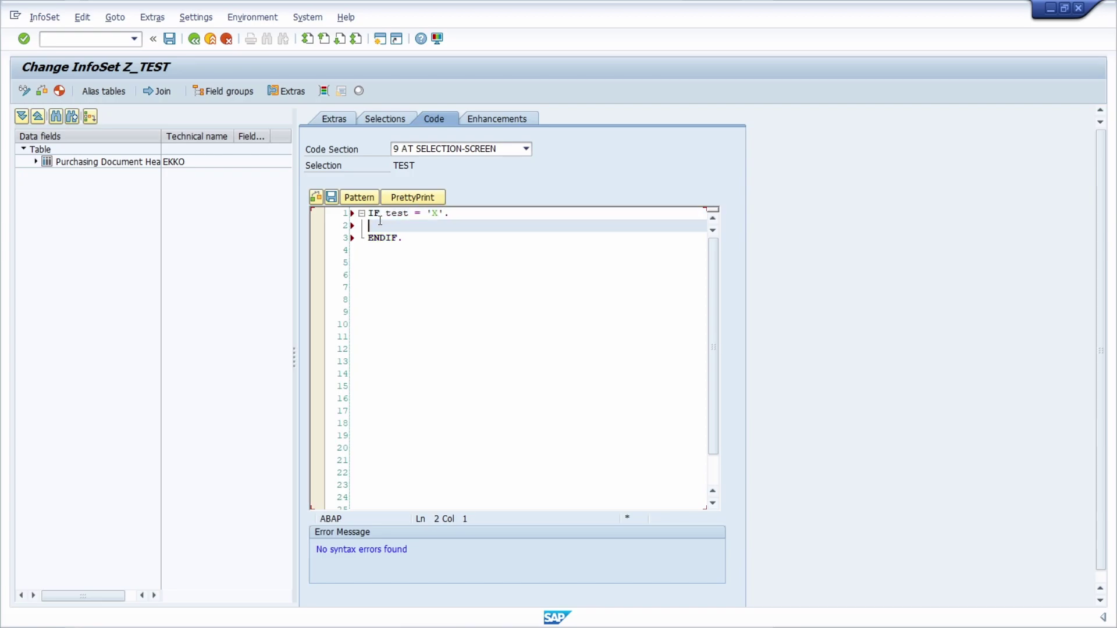
key("ctrl+v")
key("shift+Home")
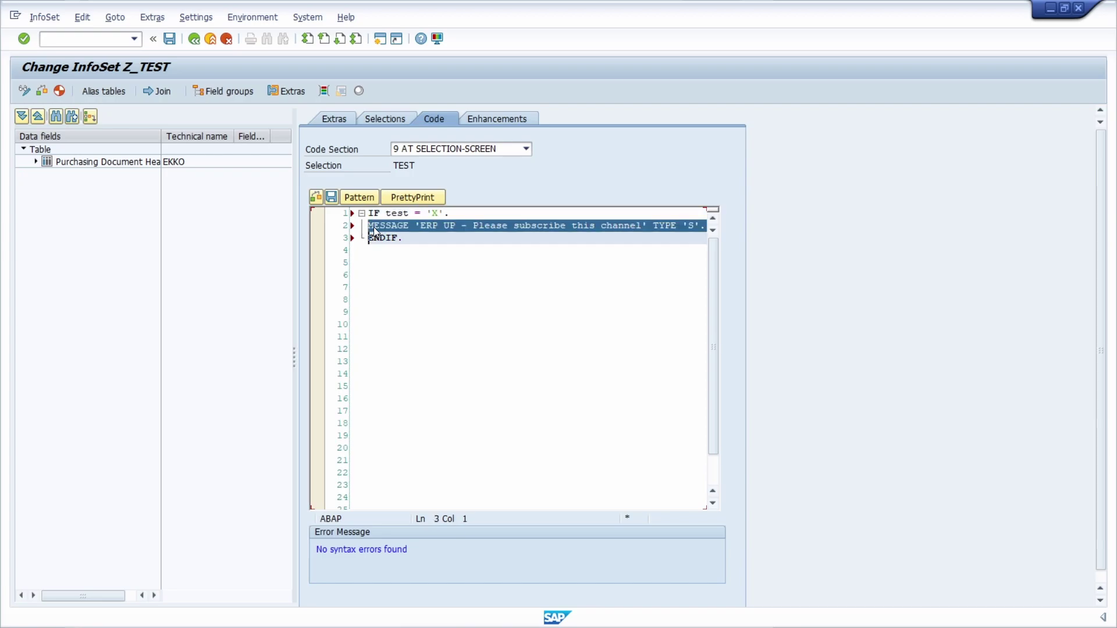
key("Tab")
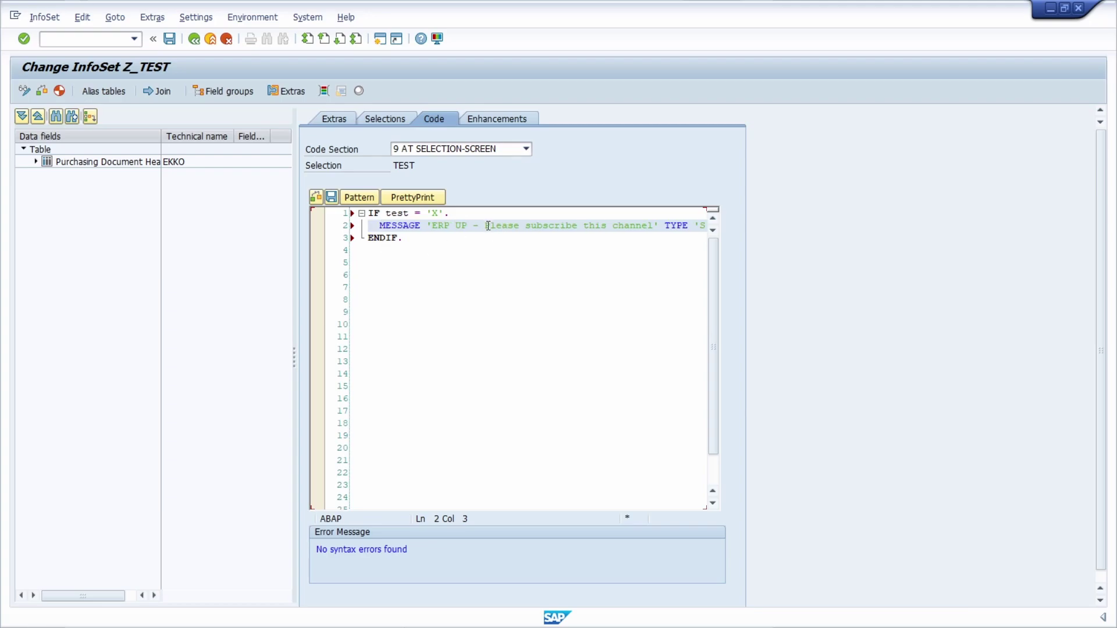
left_click_drag(488, 226, 647, 228)
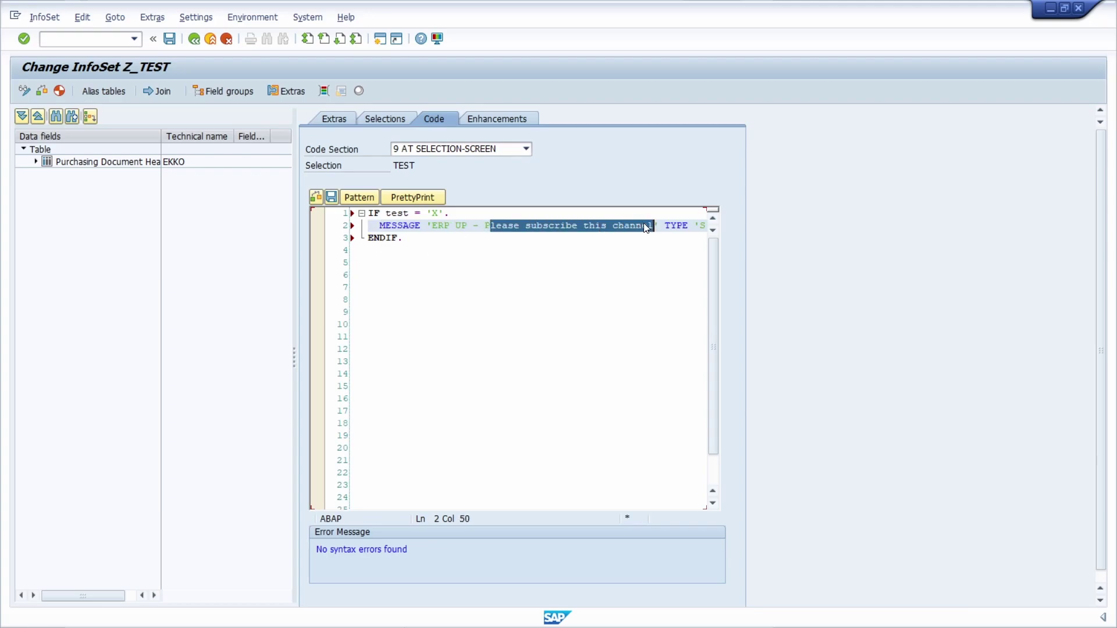
type("Checkbox")
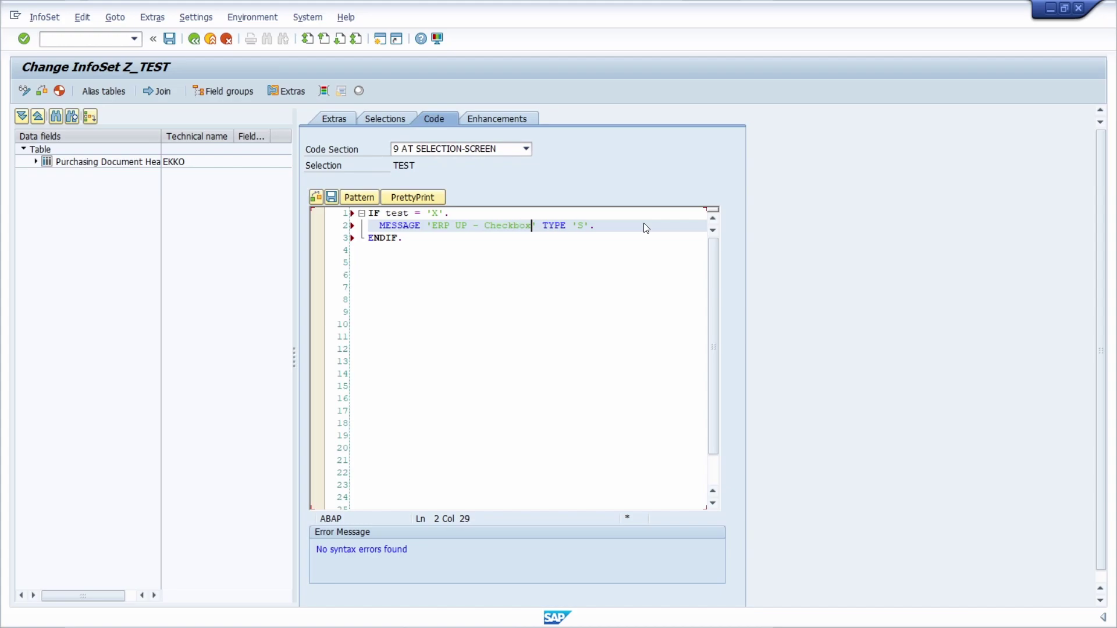
Save the code, generate InfoSet Z_TEST, and head back to the queries.
key("ctrl+s")
left_click(201, 282)
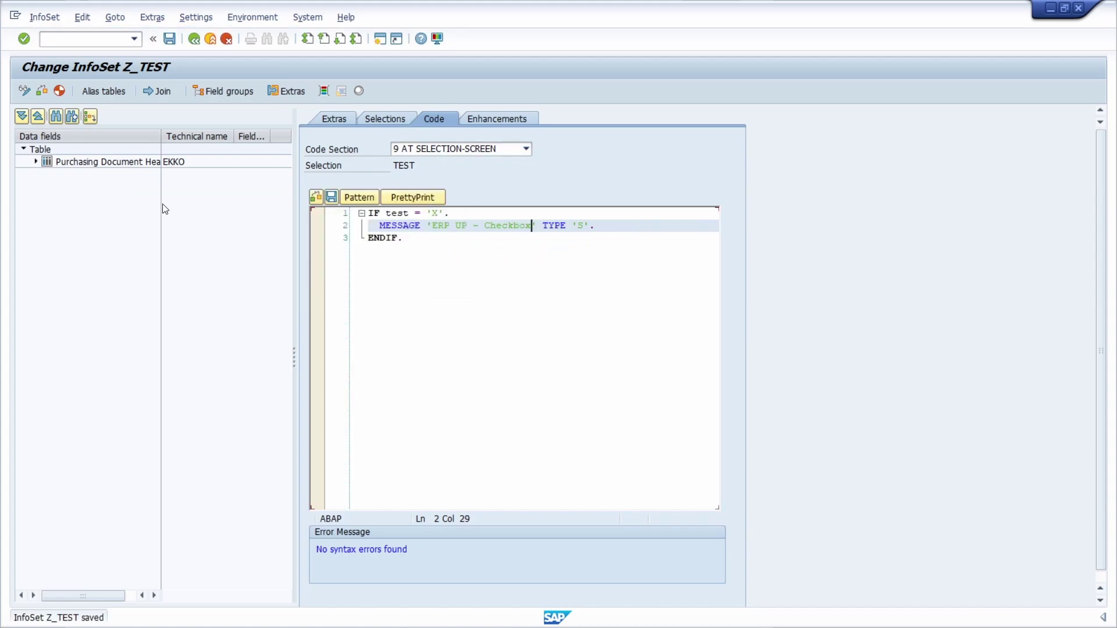
left_click(60, 89)
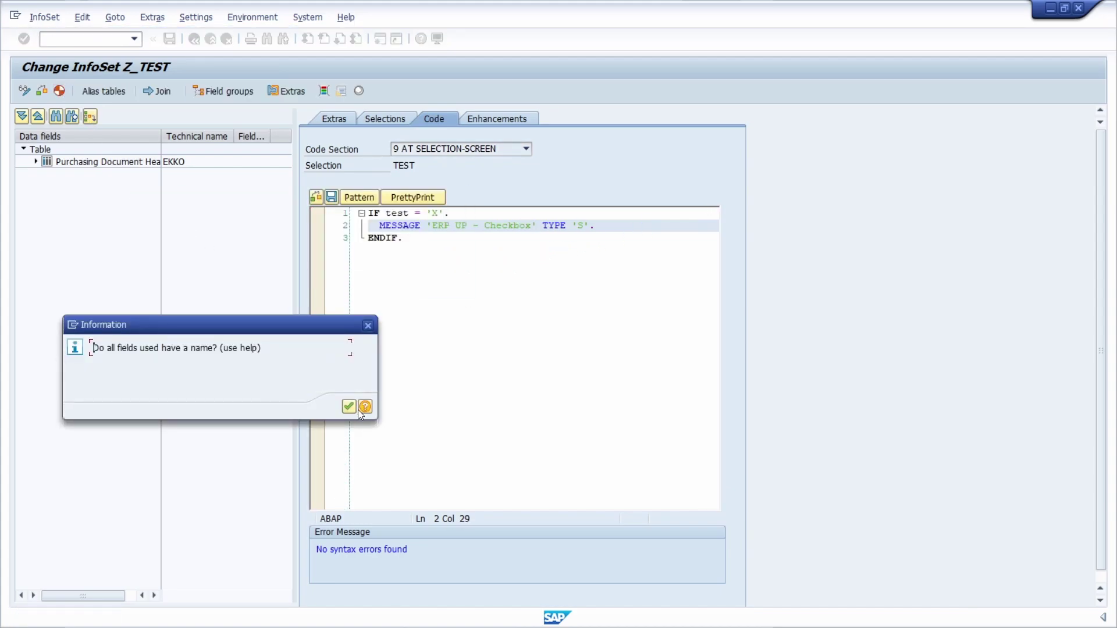
left_click(341, 407)
left_click(82, 38)
type("/nsq0")
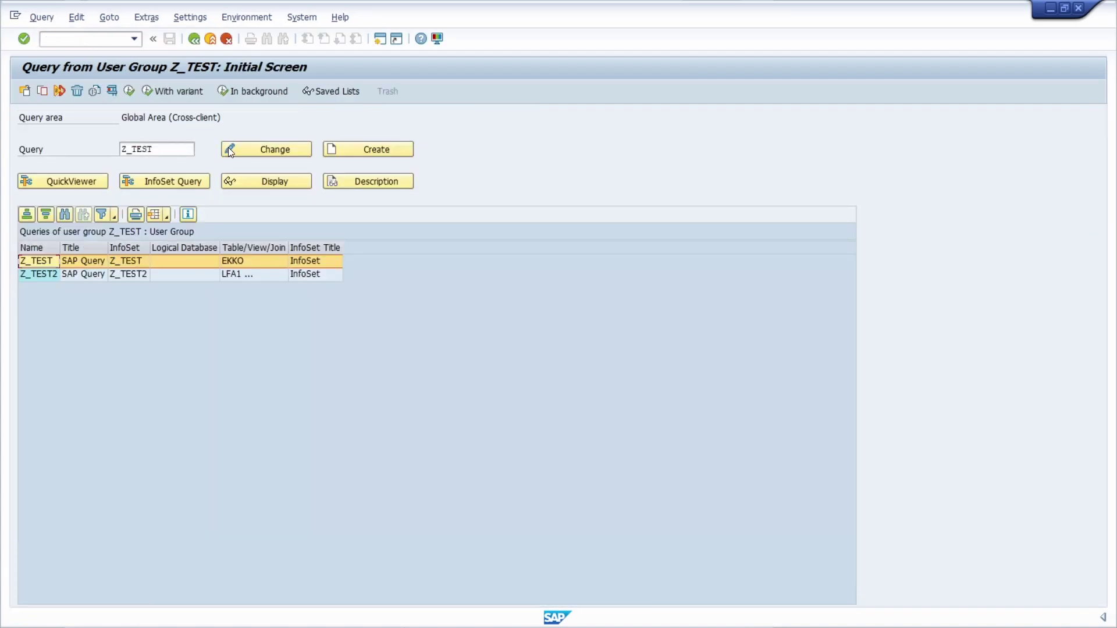
Run query Z_TEST with Checkbox? ticked, accepting the 100-record limit.
left_click(133, 92)
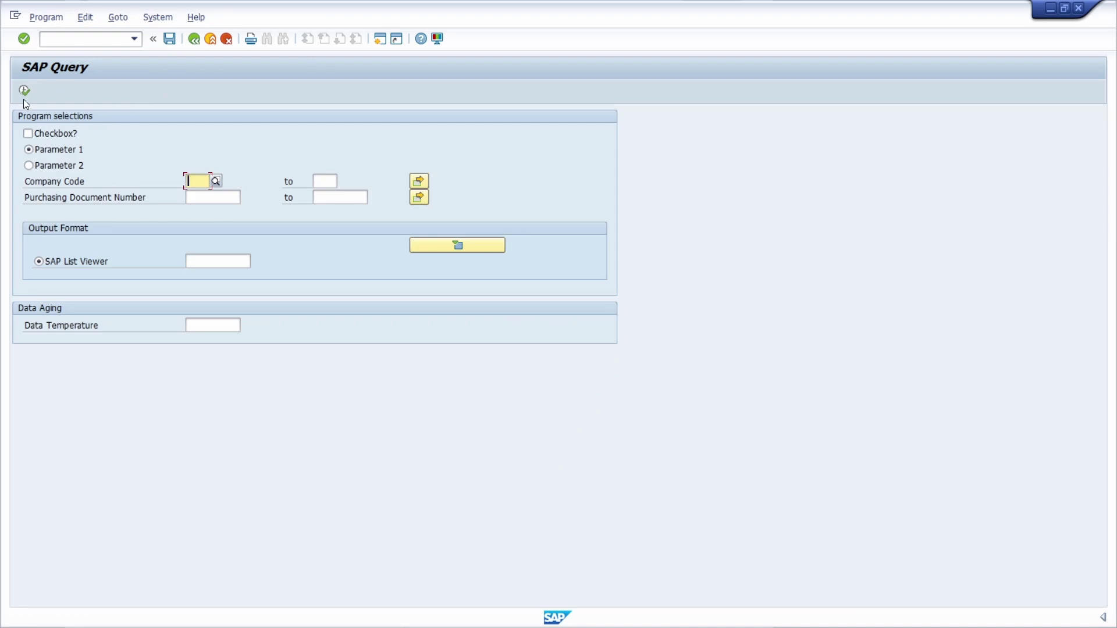
left_click(73, 135)
left_click(24, 91)
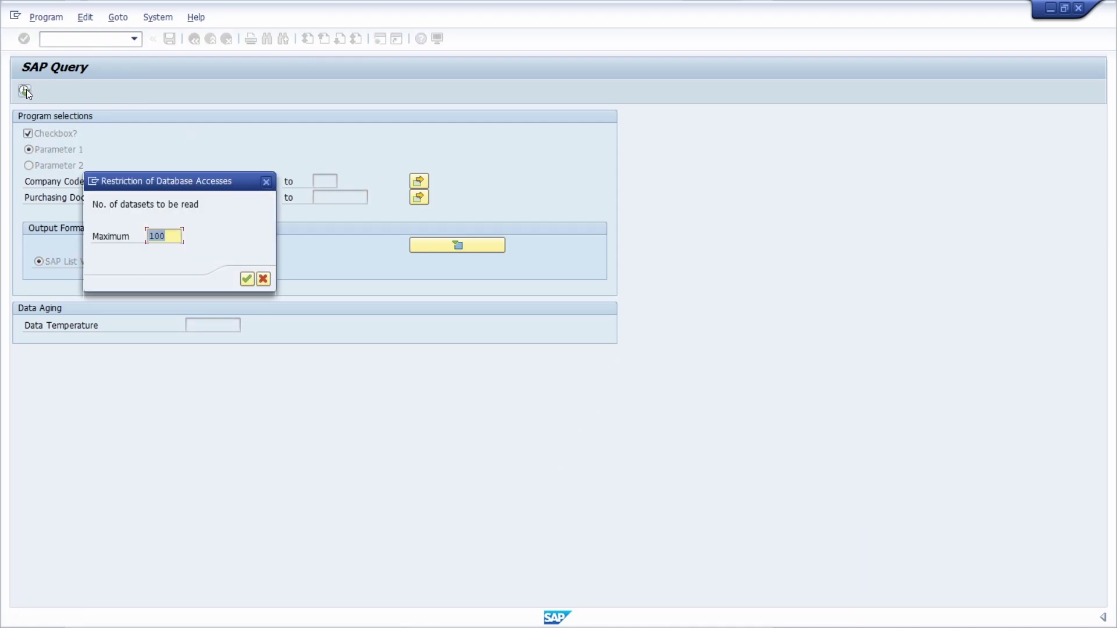
left_click(247, 279)
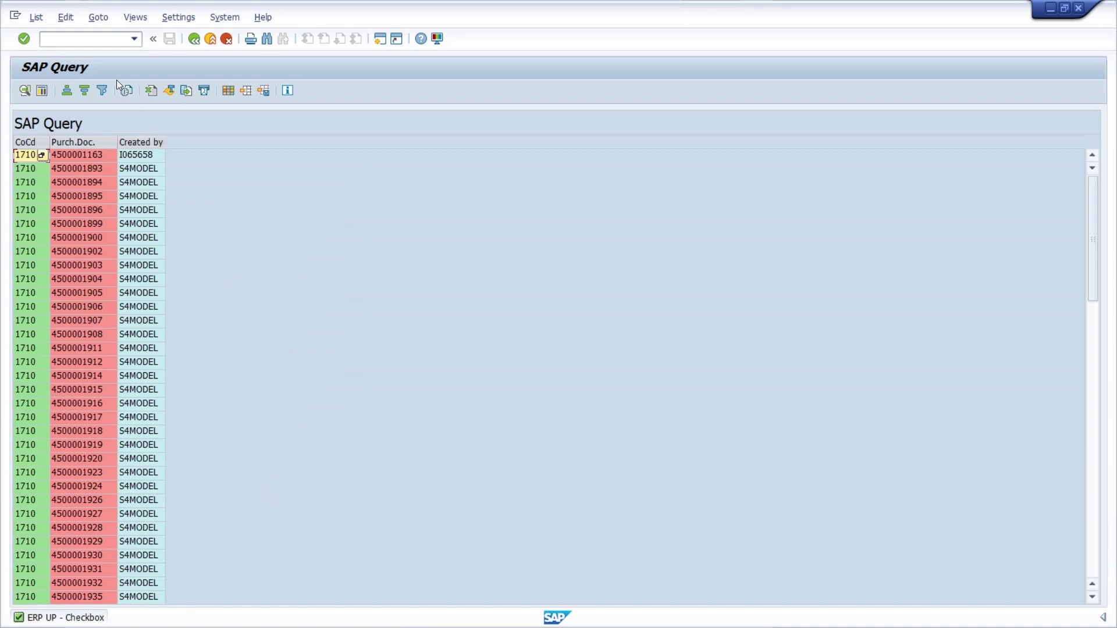
Leave the result list via transaction /nsq01.
left_click(82, 39)
type("/nsq01")
key("Return")
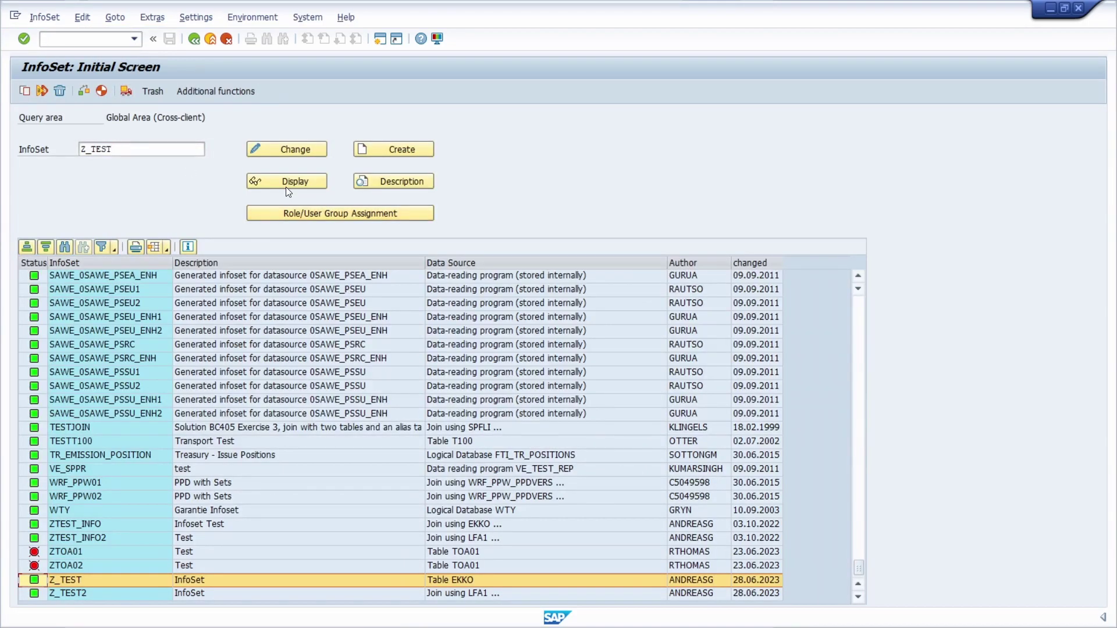
Open InfoSet Z_TEST in change mode and show the empty AT SELECTION-SCREEN code for TEST_P1.
left_click(282, 148)
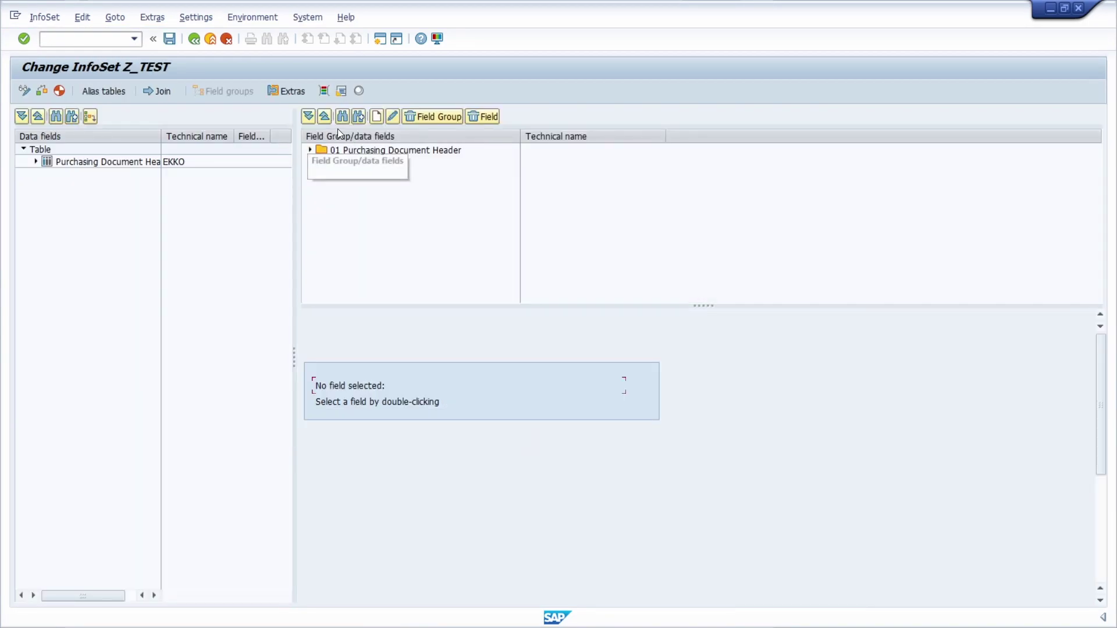
left_click(278, 92)
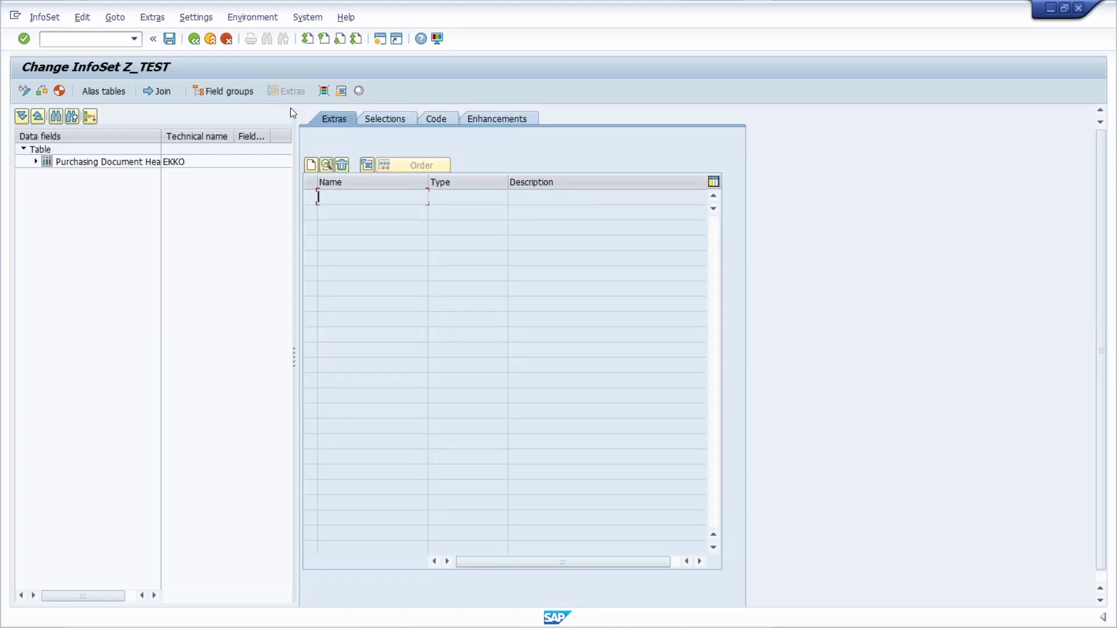
left_click(379, 118)
left_click(345, 229)
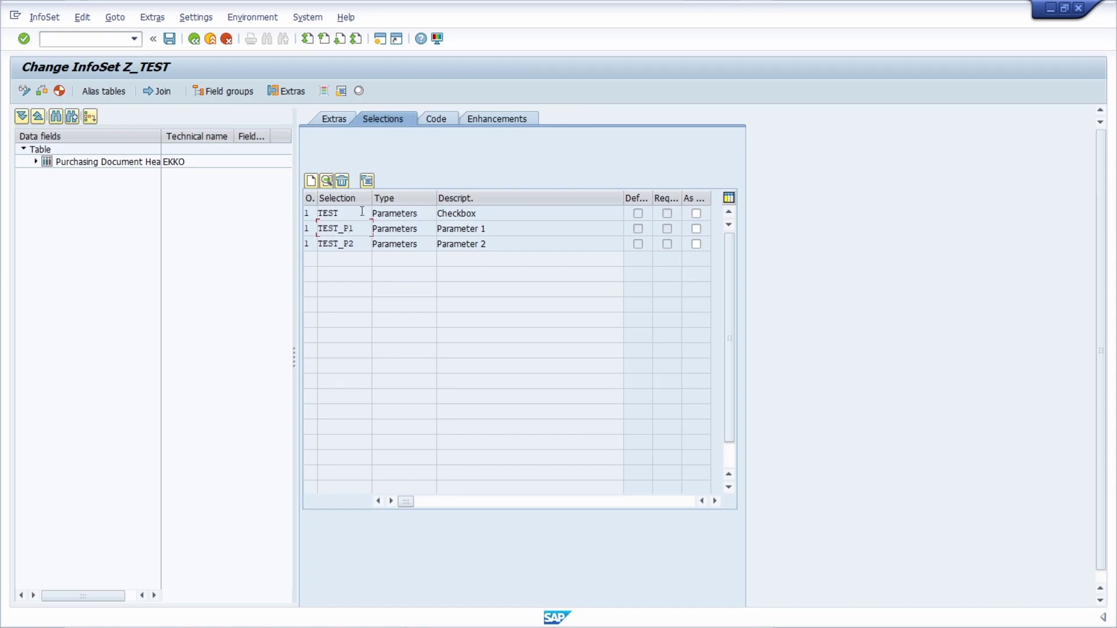
left_click(367, 180)
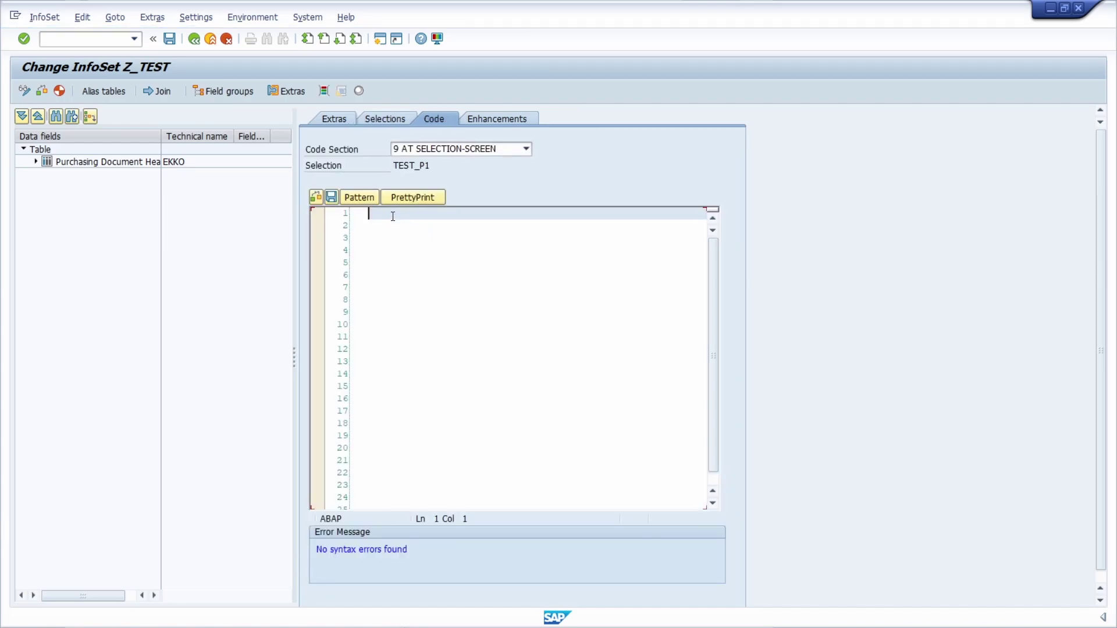
Write an IF test_p1 = 'X' block raising the 'ERP UP - Radiobutton P1' message, closed with ENDIF.
type("if test_p1 = 'X'.")
key("Return")
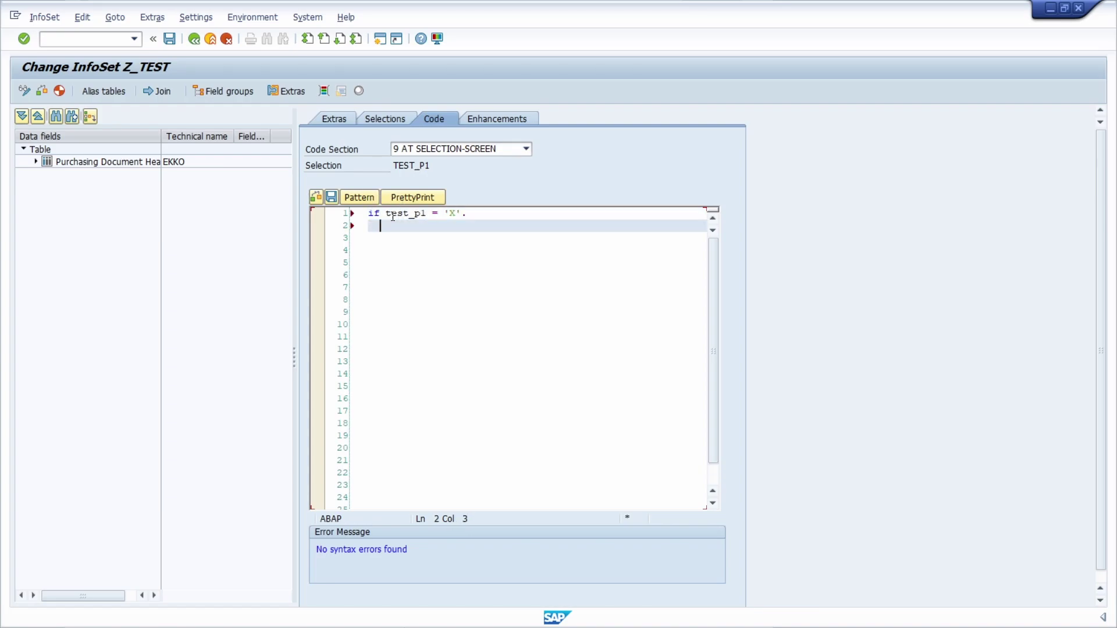
type("MESSAGE 'ERP UP - Please subscribe this channel' TYPE 'S'.")
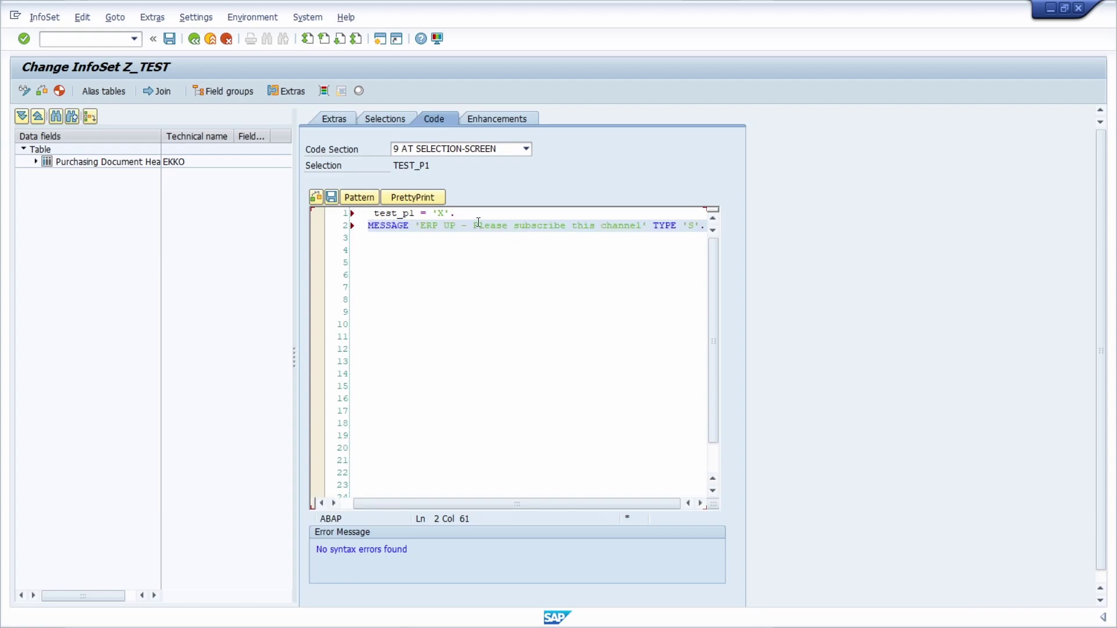
left_click_drag(473, 226, 643, 226)
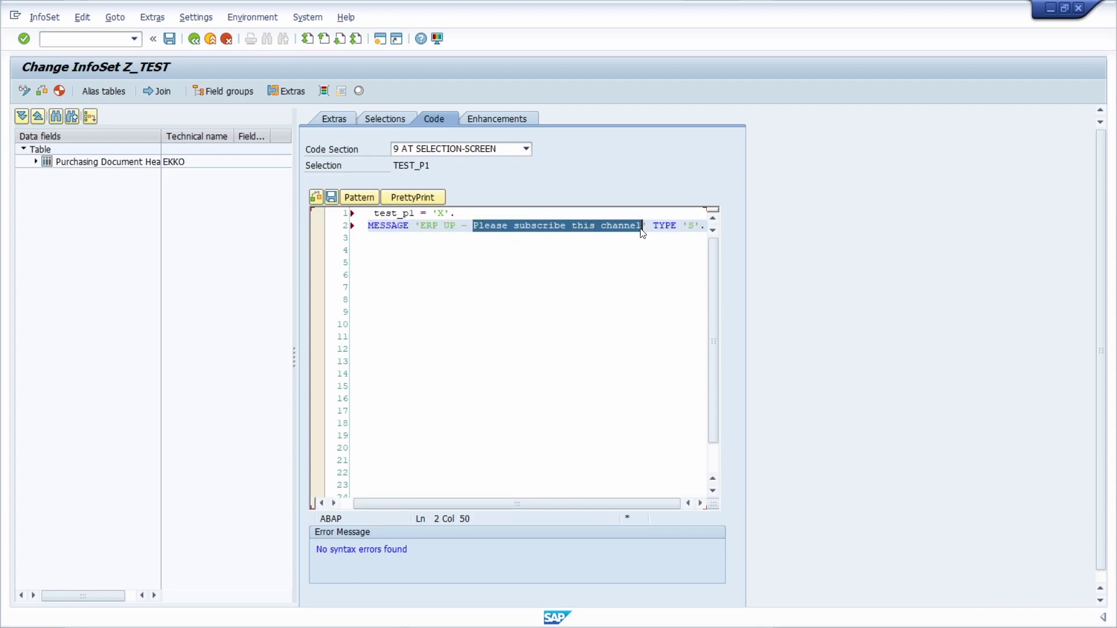
type("Radiobutton P1")
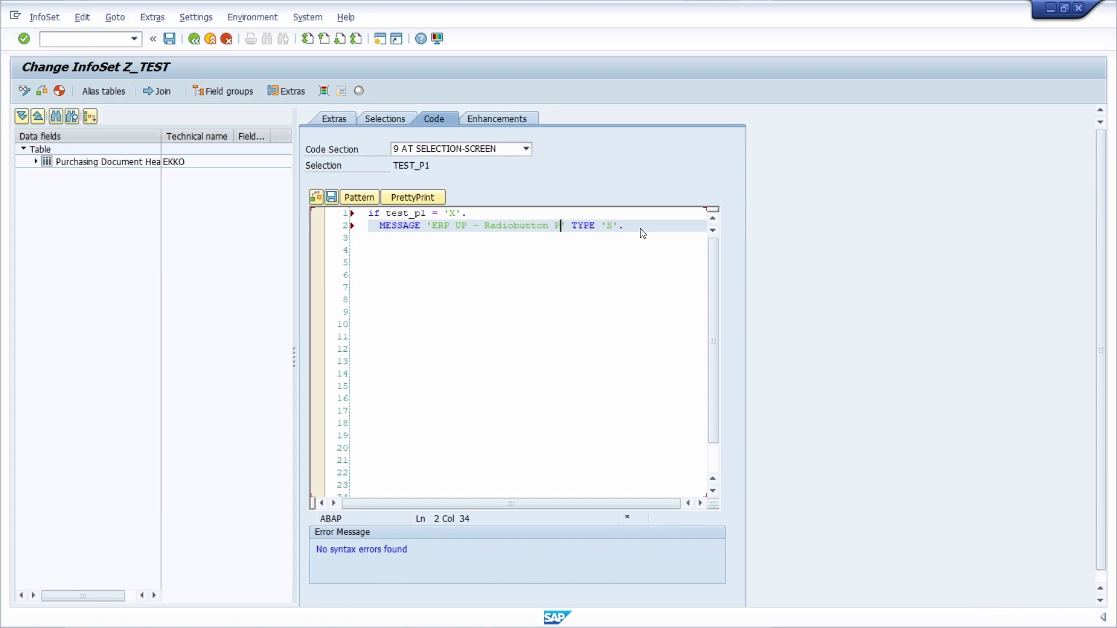
left_click(641, 229)
key("Return")
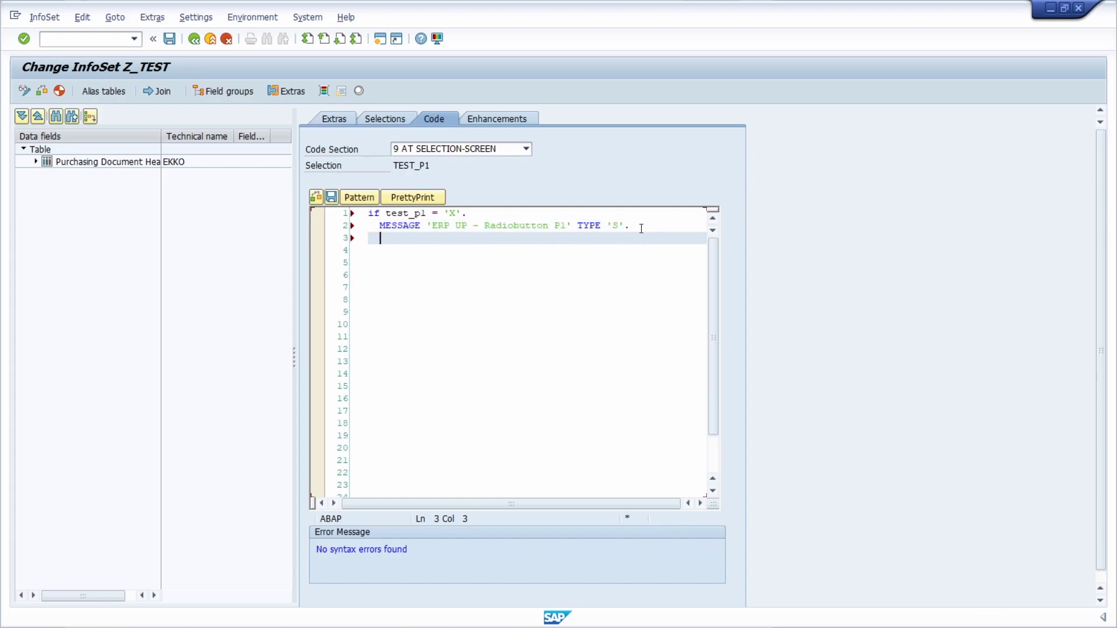
key("BackSpace")
key("BackSpace")
type("endif.")
Save the code, generate InfoSet Z_TEST, and return to the query screen with /nsq01.
left_click(201, 285)
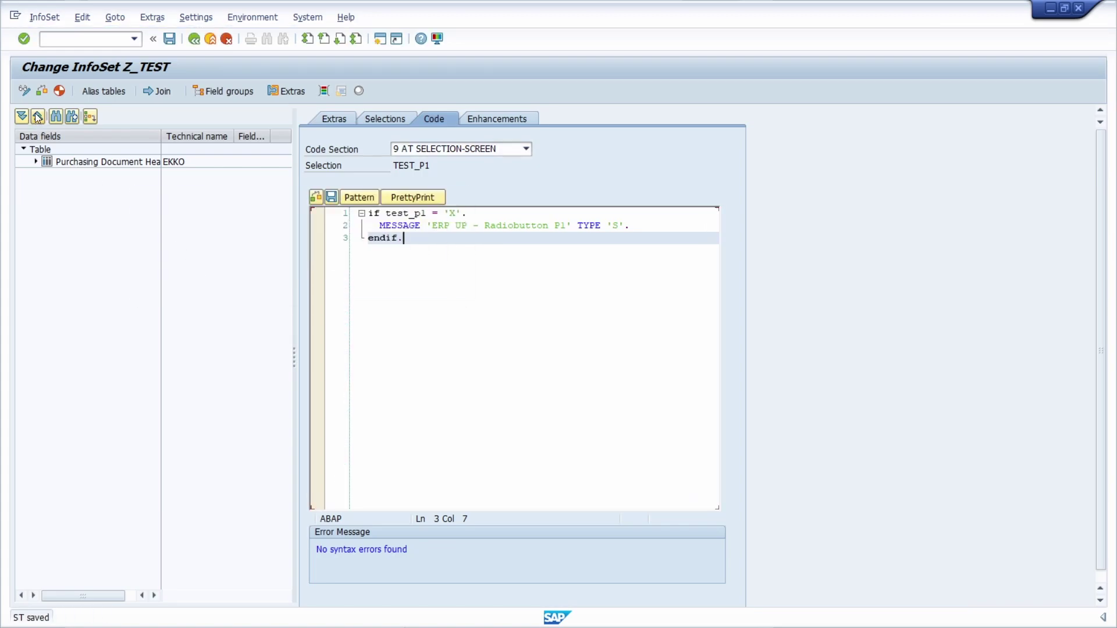
left_click(60, 90)
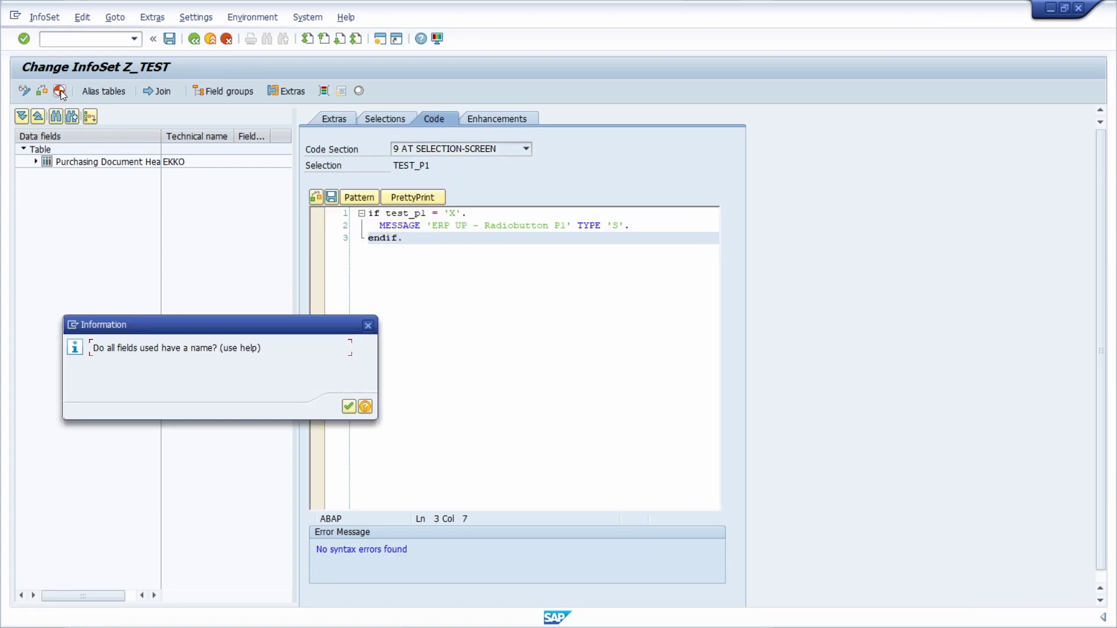
left_click(347, 406)
type("/")
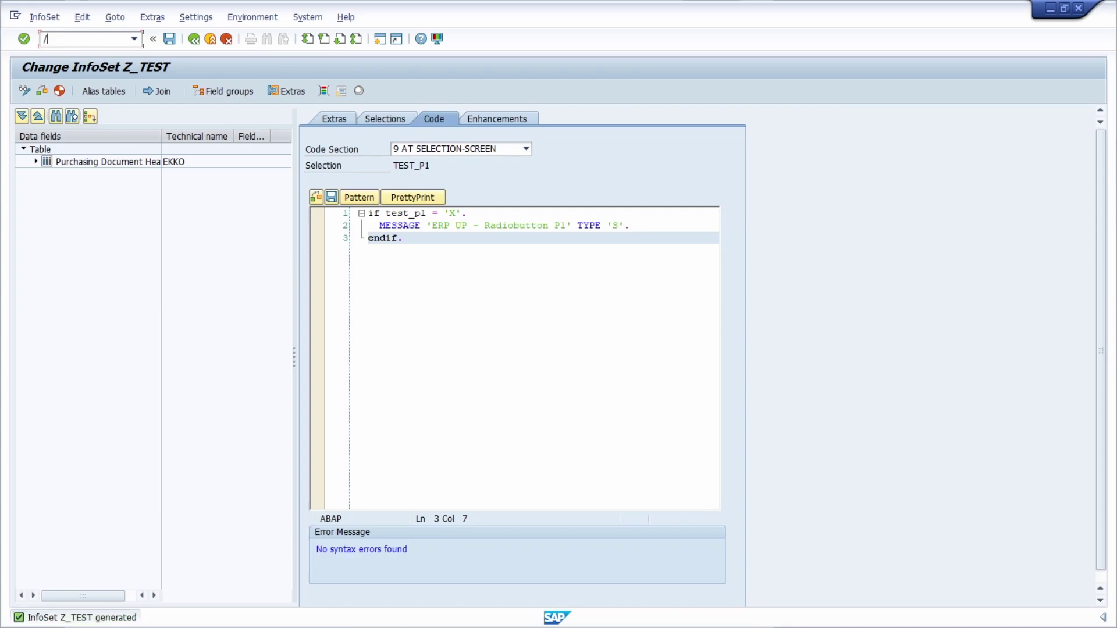
type("nsq01")
key("Return")
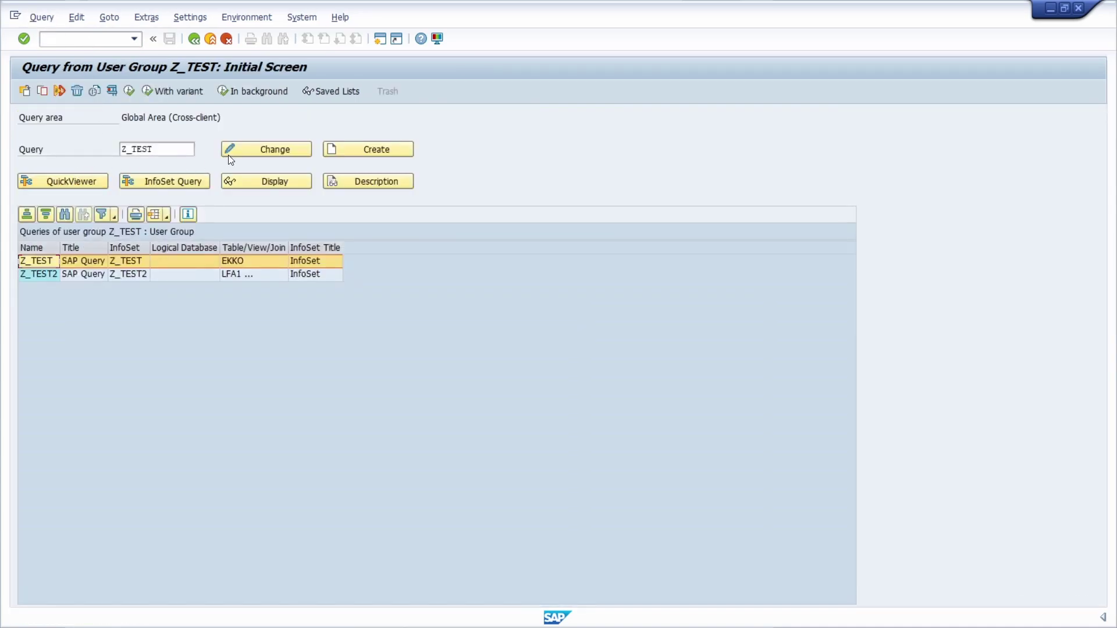
Execute query Z_TEST with Parameter 1 selected, accepting the 100-record database access limit.
left_click(133, 91)
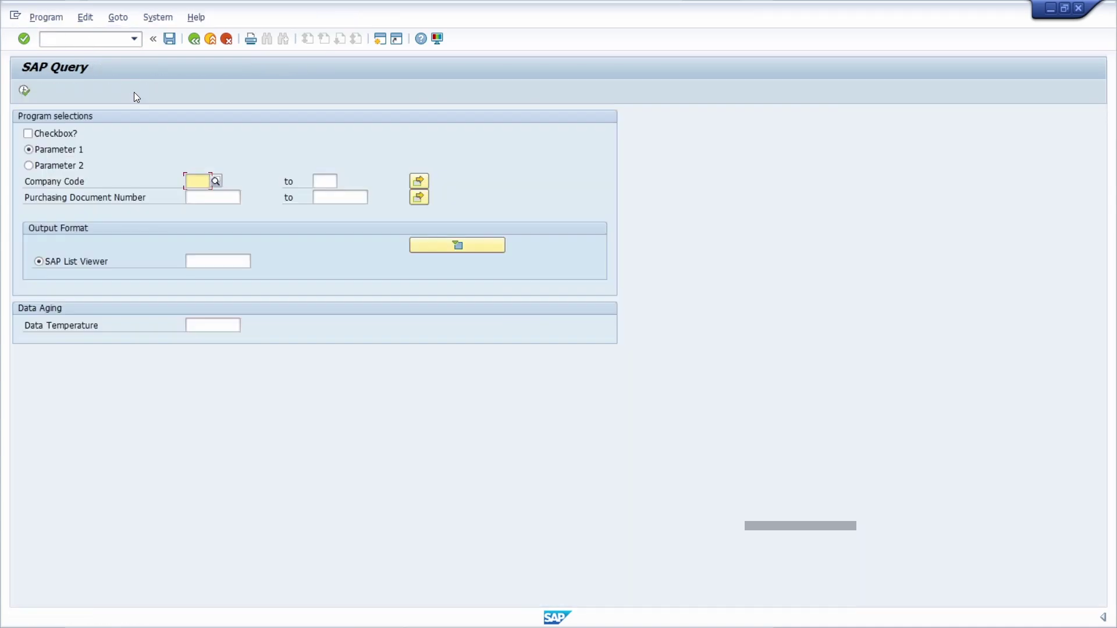
left_click(38, 164)
left_click(40, 154)
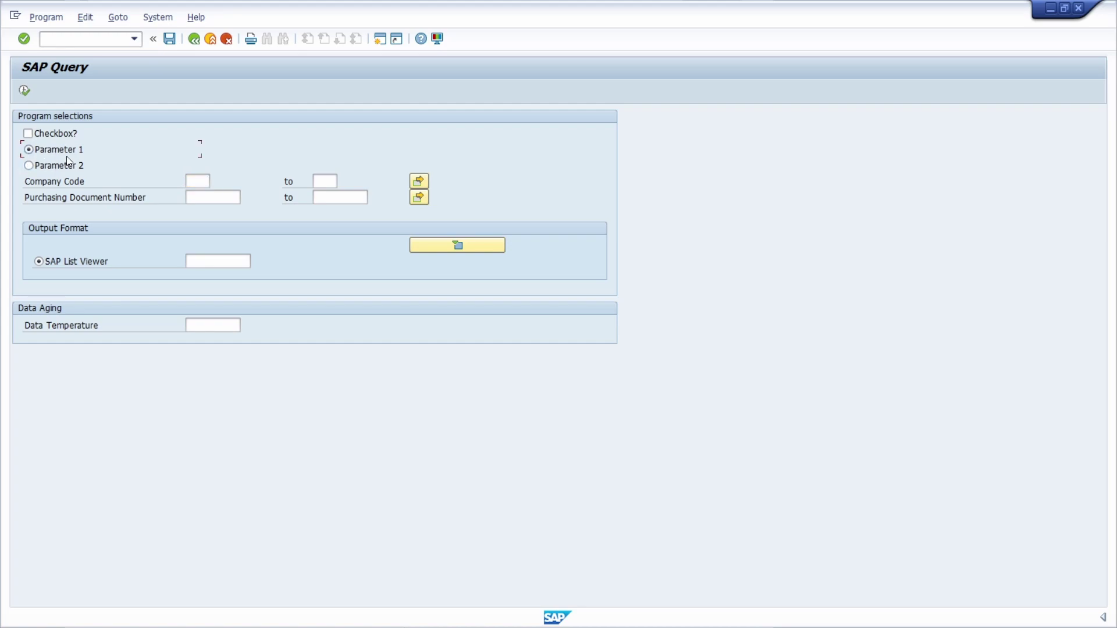
left_click(24, 92)
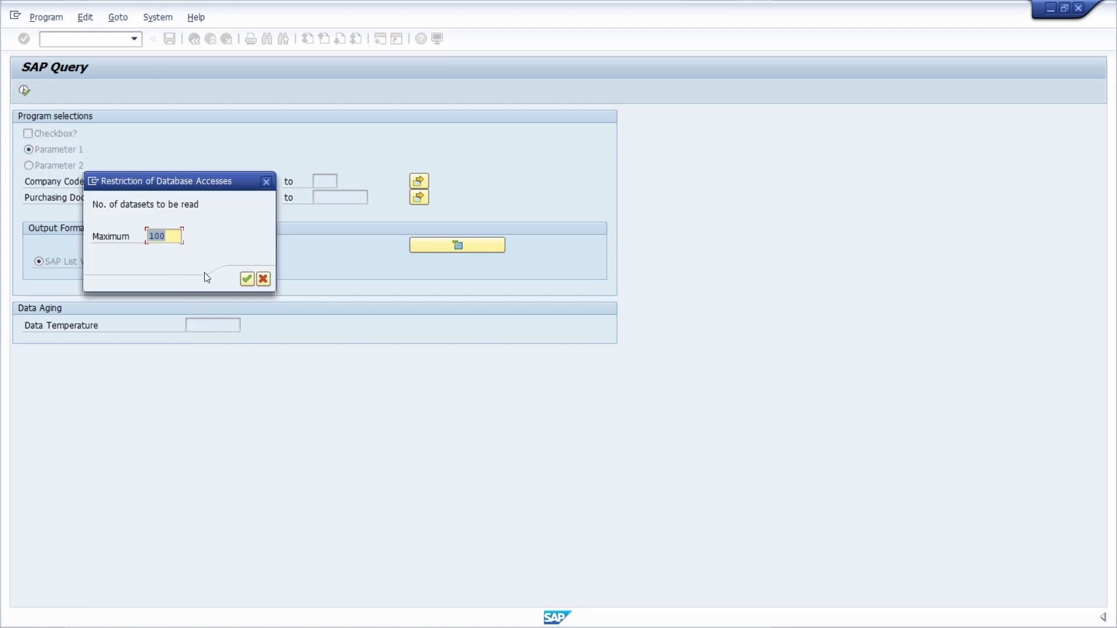
left_click(247, 278)
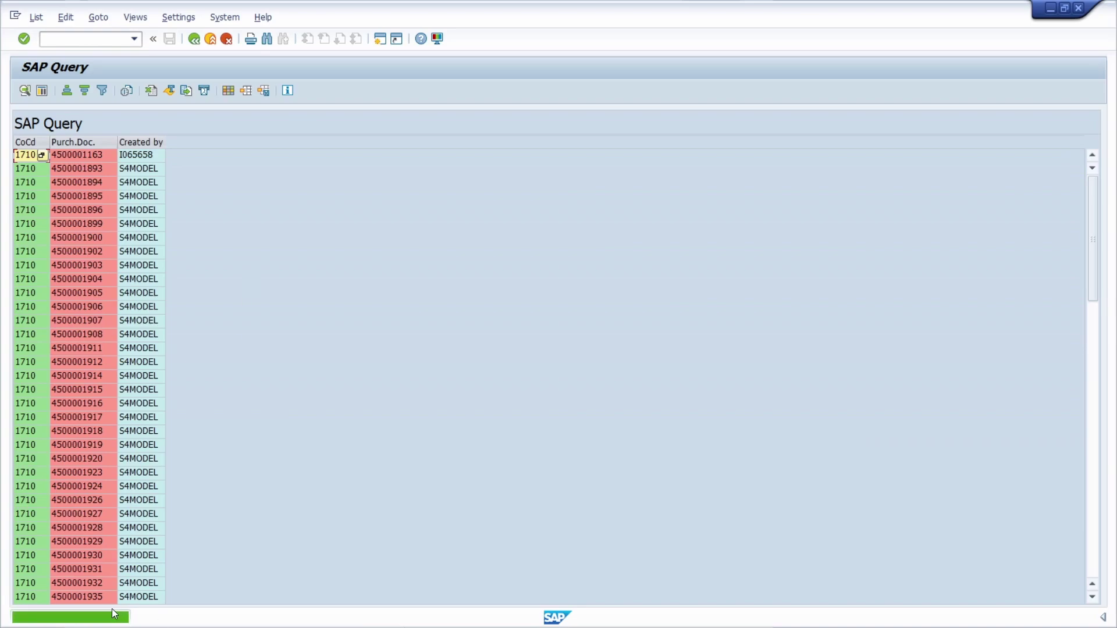